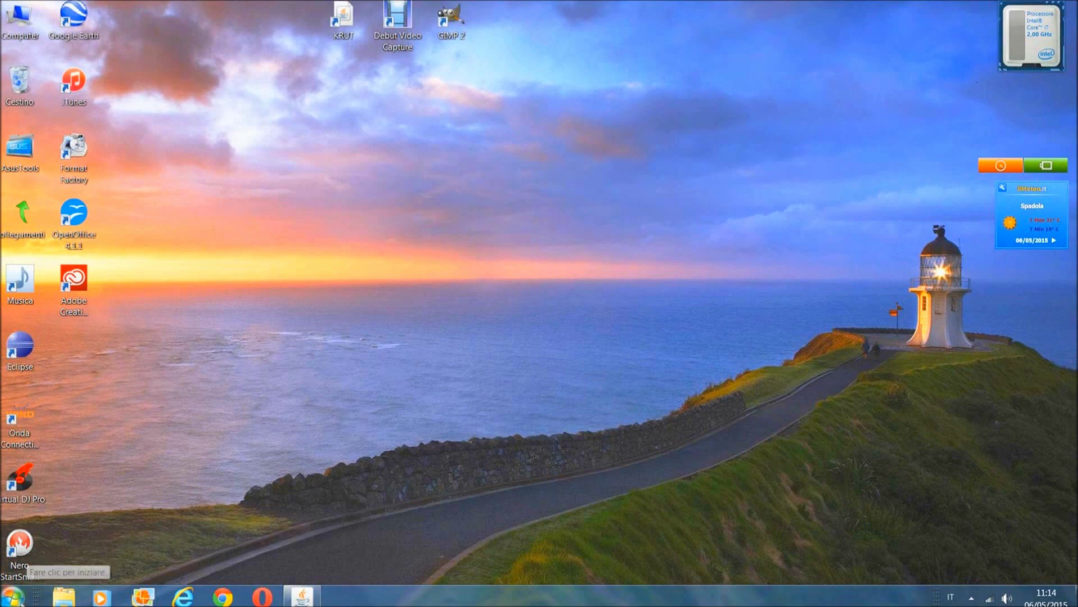
- Search the computer for "gestione computer" and open the Gestione computer program
{"action": "left_click", "coordinate": [14, 596]}
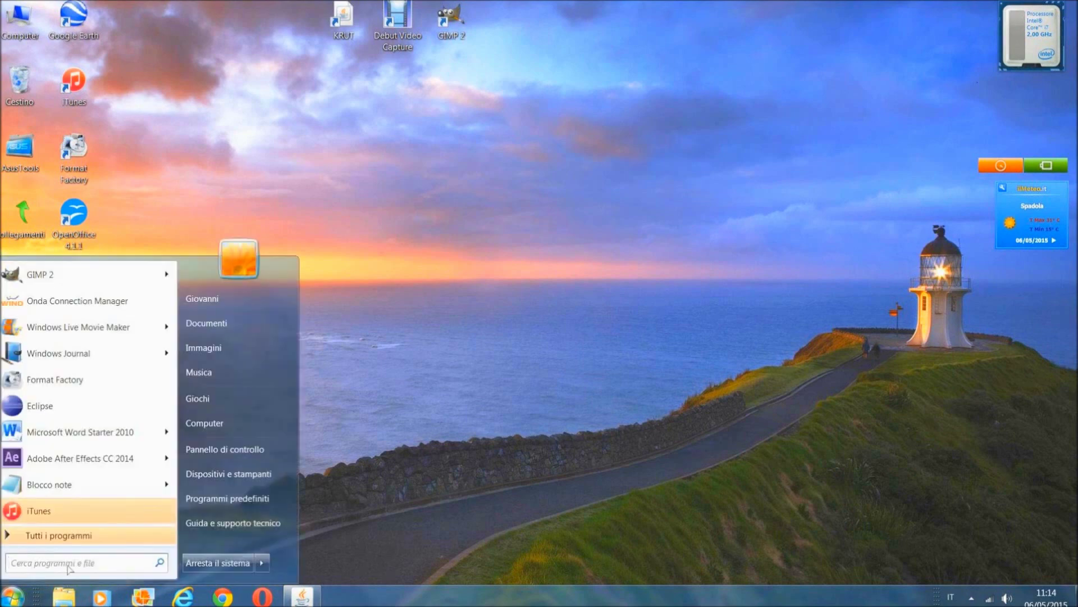
{"action": "left_click", "coordinate": [37, 567]}
{"action": "type", "text": "gestion"}
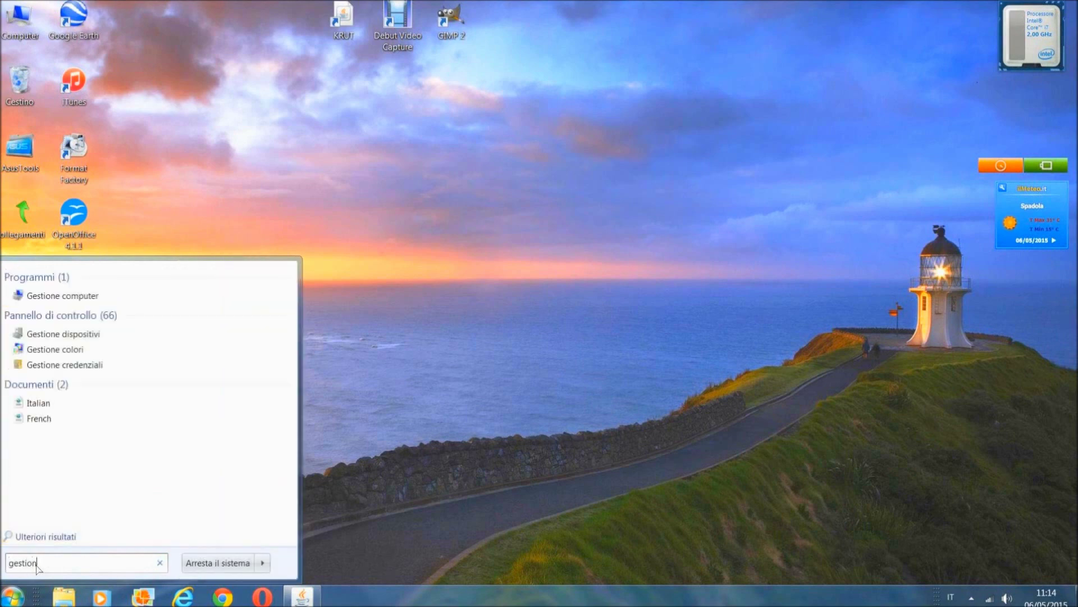
{"action": "type", "text": "e computer"}
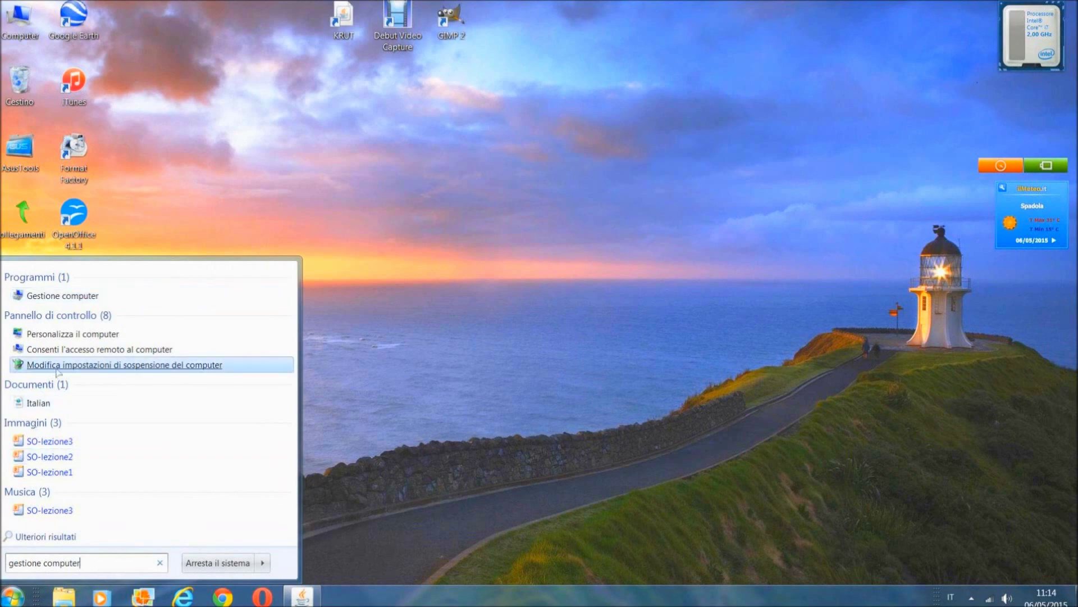
{"action": "left_click", "coordinate": [72, 300]}
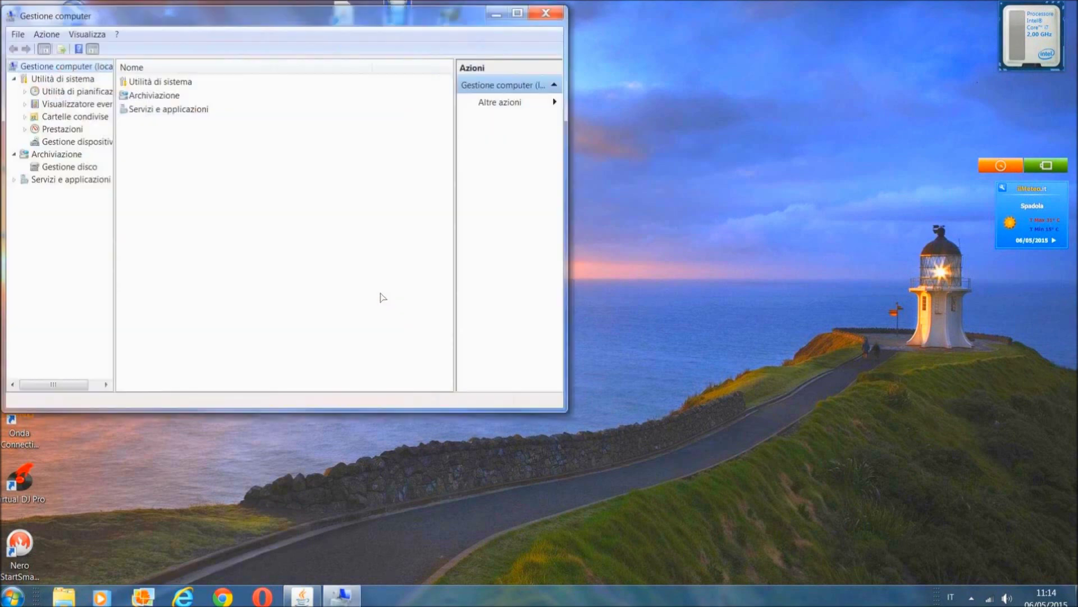
- Enlarge the Gestione computer window, widen its navigation tree and display Gestione disco under Archiviazione
{"action": "left_click_drag", "start_coordinate": [296, 23], "coordinate": [520, 94]}
{"action": "left_click_drag", "start_coordinate": [790, 484], "coordinate": [897, 541]}
{"action": "left_click_drag", "start_coordinate": [340, 329], "coordinate": [387, 329]}
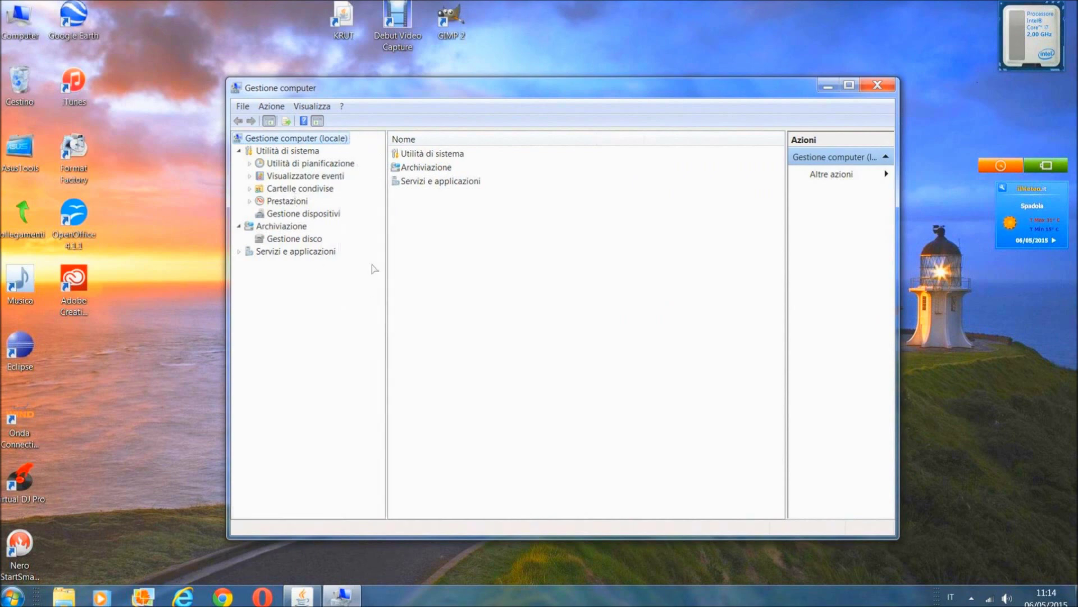
{"action": "left_click", "coordinate": [298, 242]}
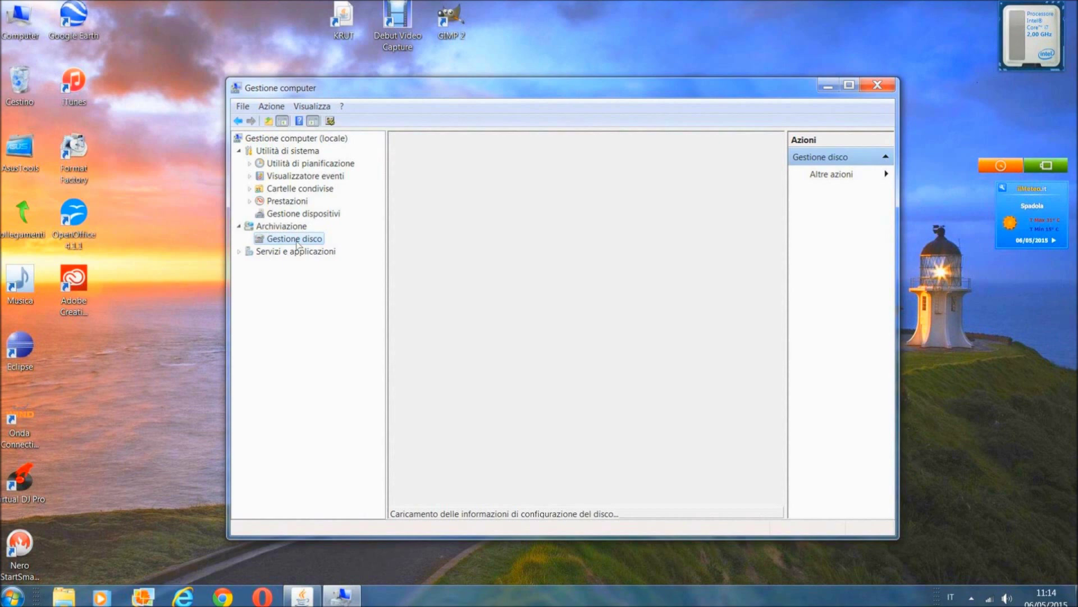
{"action": "left_click_drag", "start_coordinate": [452, 92], "coordinate": [355, 56]}
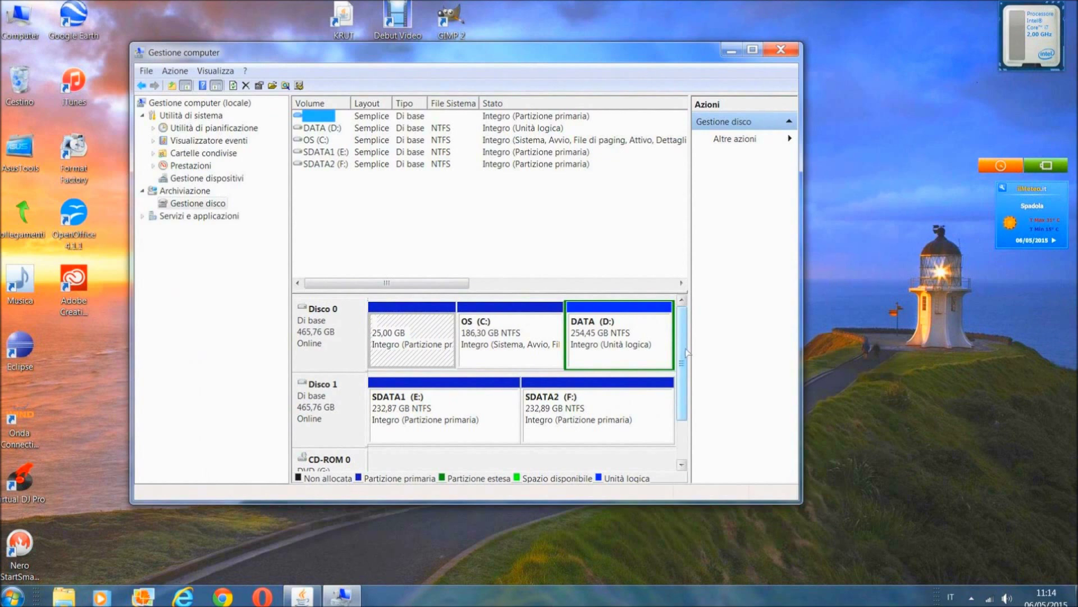
- Shrink the SDATA2 (F:) volume on Disco 1 by 50000 MB
{"action": "left_click_drag", "start_coordinate": [681, 365], "coordinate": [682, 390]}
{"action": "scroll", "coordinate": [500, 416], "scroll_direction": "up", "scroll_amount": 1}
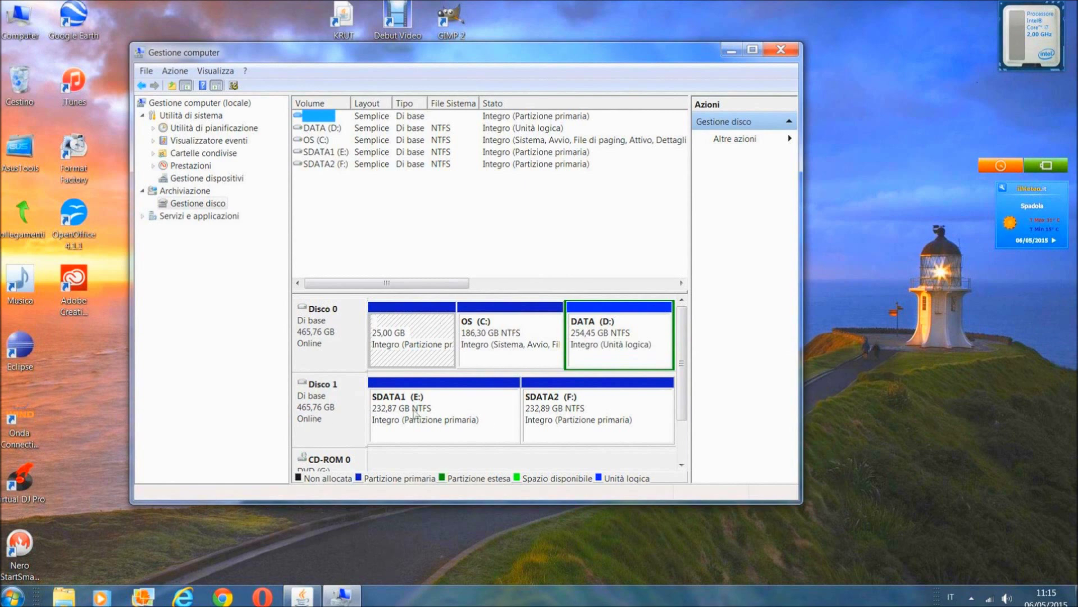
{"action": "scroll", "coordinate": [681, 362], "scroll_direction": "down", "scroll_amount": 1}
{"action": "left_click_drag", "start_coordinate": [682, 362], "coordinate": [686, 332]}
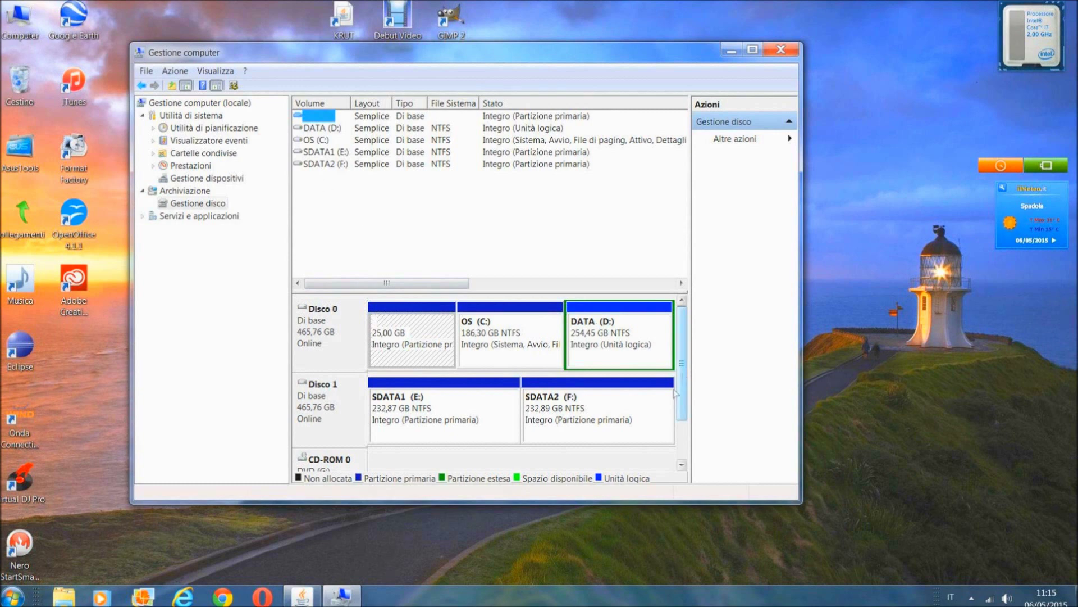
{"action": "left_click", "coordinate": [326, 163]}
{"action": "left_click", "coordinate": [551, 410]}
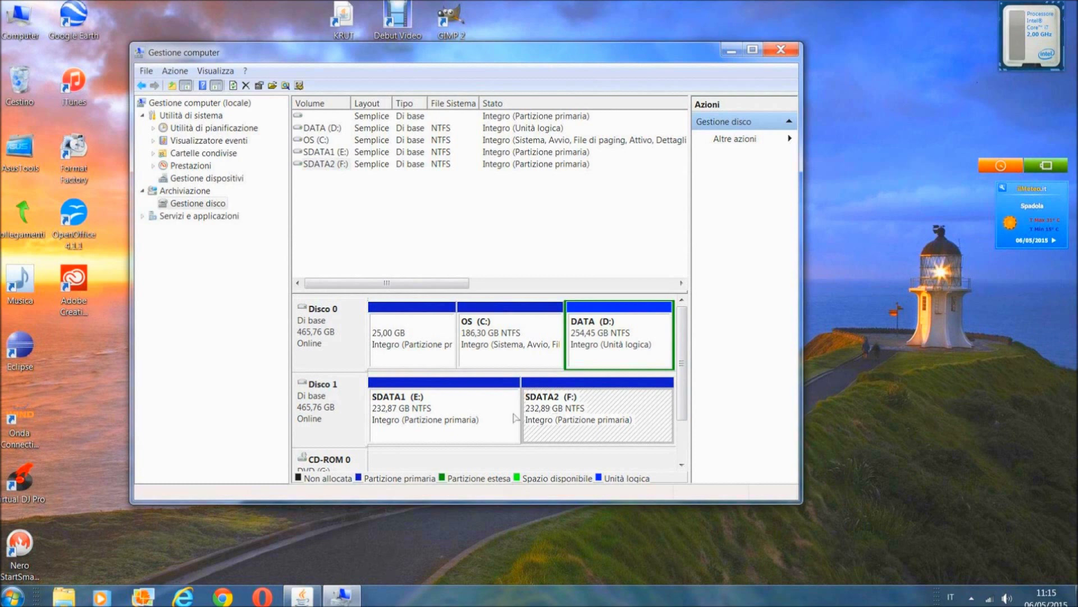
{"action": "right_click", "coordinate": [594, 411]}
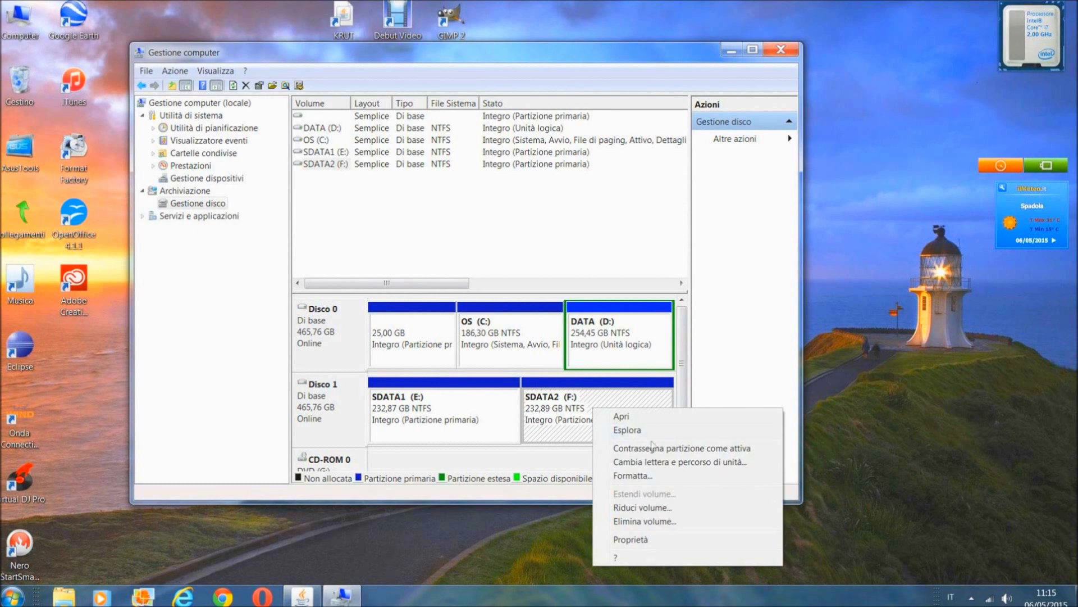
{"action": "left_click", "coordinate": [641, 508]}
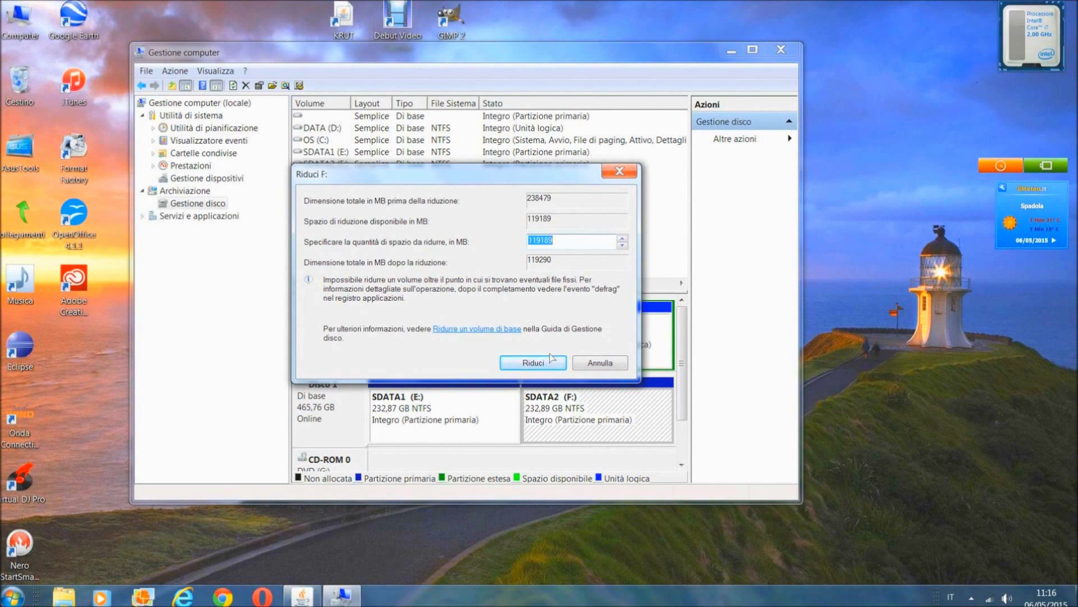
{"action": "left_click_drag", "start_coordinate": [419, 178], "coordinate": [428, 162]}
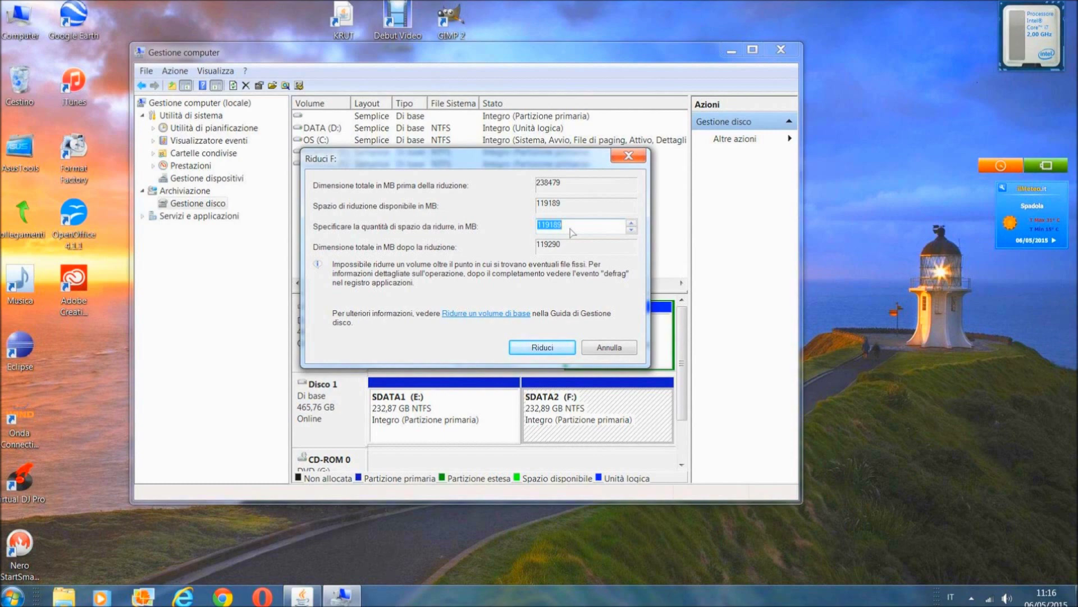
{"action": "left_click_drag", "start_coordinate": [556, 165], "coordinate": [540, 149]}
{"action": "left_click", "coordinate": [559, 211]}
{"action": "left_click_drag", "start_coordinate": [560, 213], "coordinate": [515, 213]}
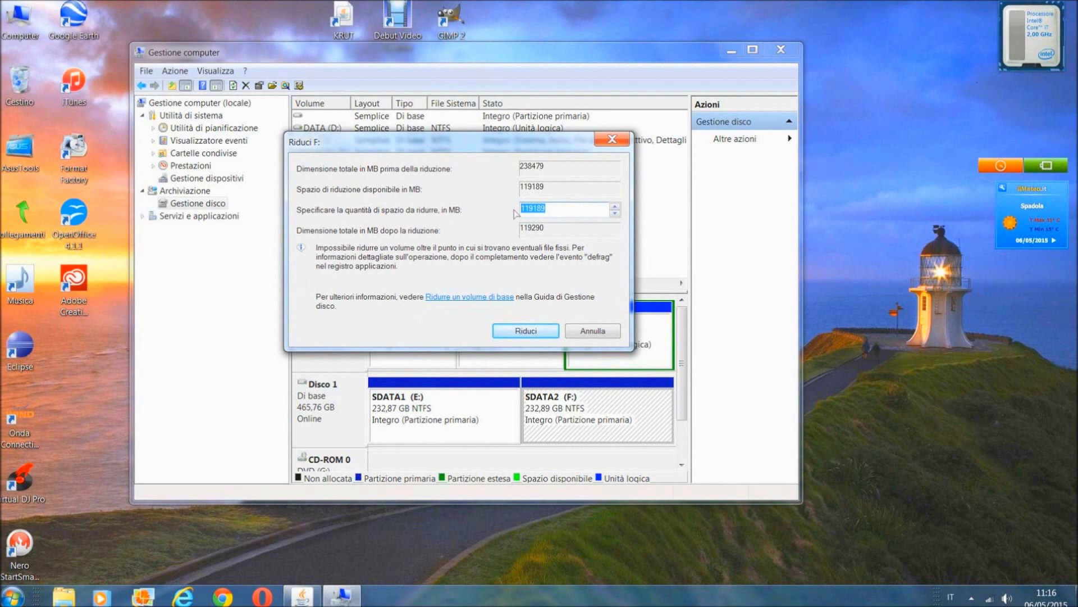
{"action": "type", "text": "50000"}
{"action": "left_click", "coordinate": [526, 331]}
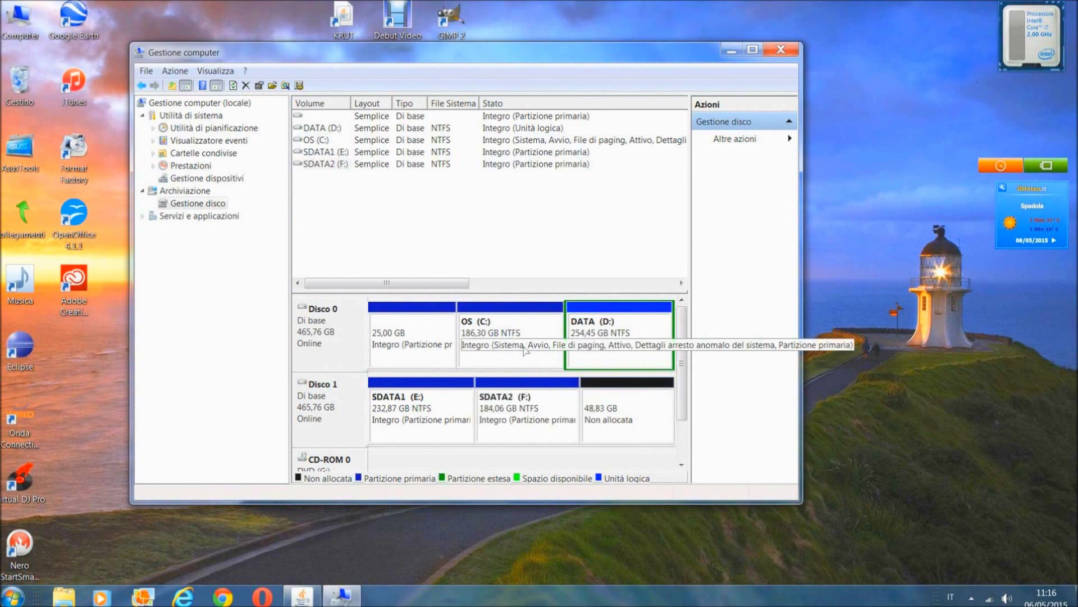
- Start a new simple volume in the unallocated space of Disco 1, using 49998 MB and drive letter H
{"action": "left_click", "coordinate": [618, 413]}
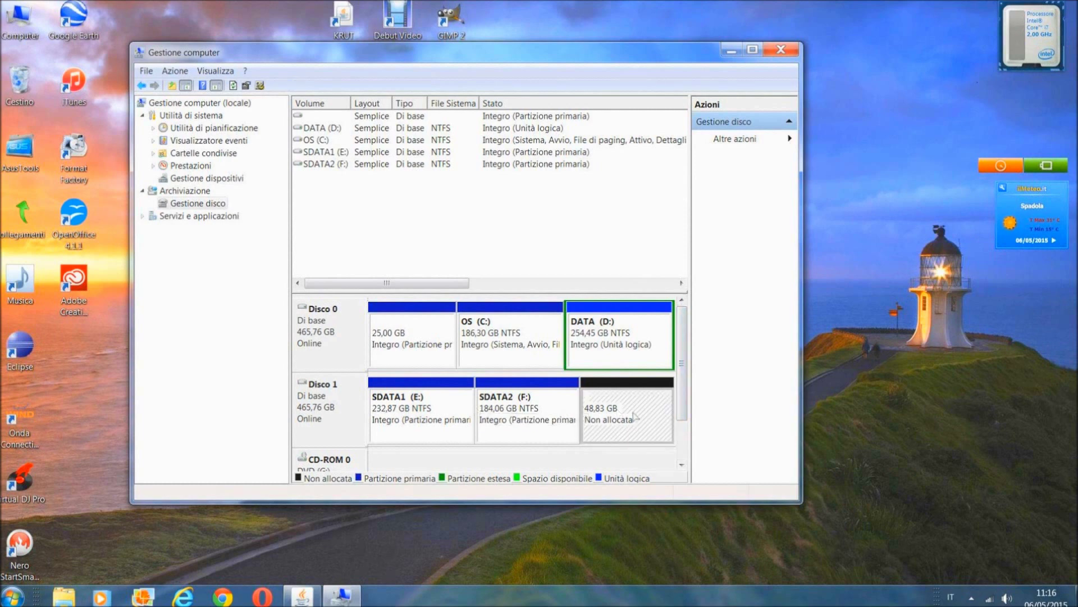
{"action": "right_click", "coordinate": [634, 415]}
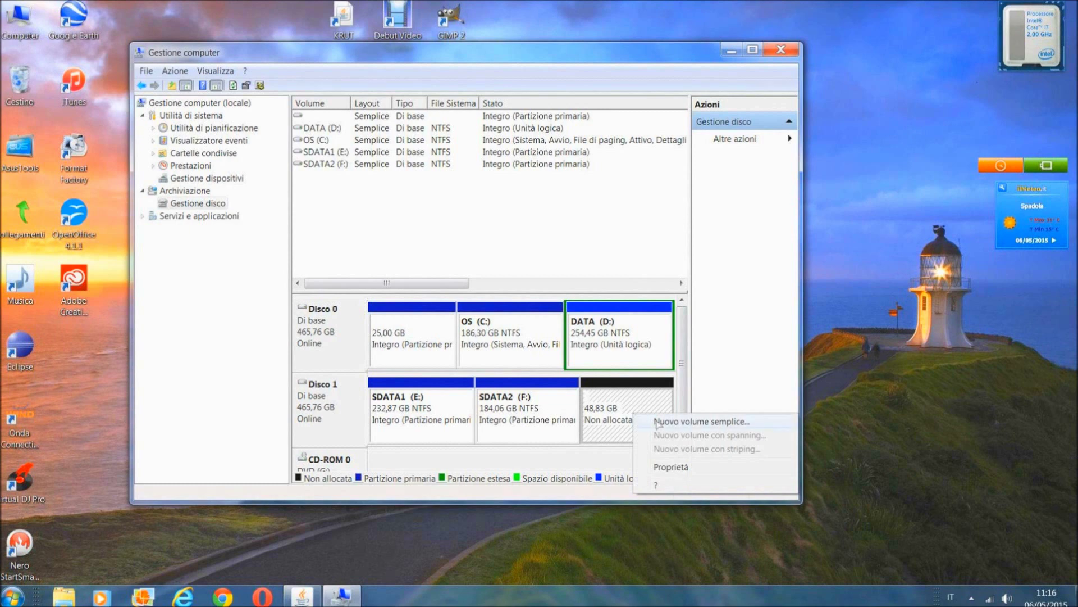
{"action": "right_click", "coordinate": [628, 409]}
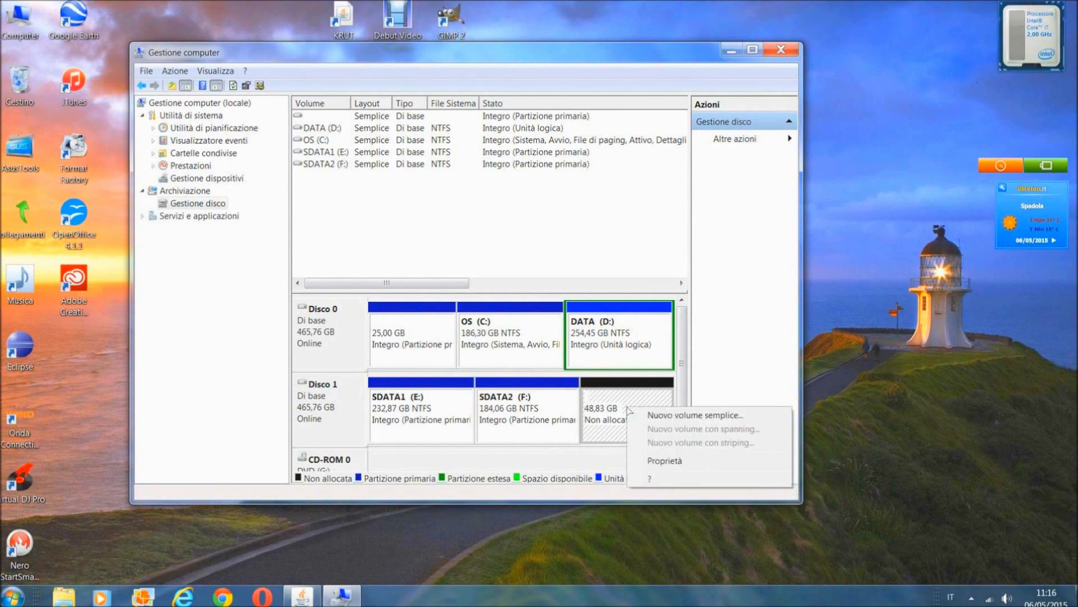
{"action": "left_click", "coordinate": [696, 417]}
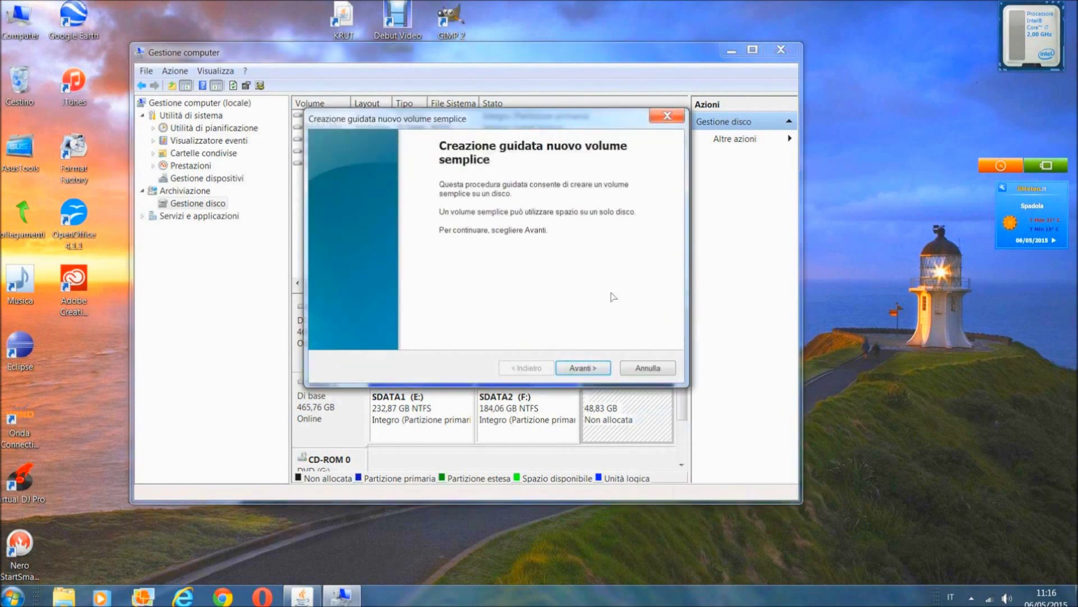
{"action": "left_click", "coordinate": [589, 368]}
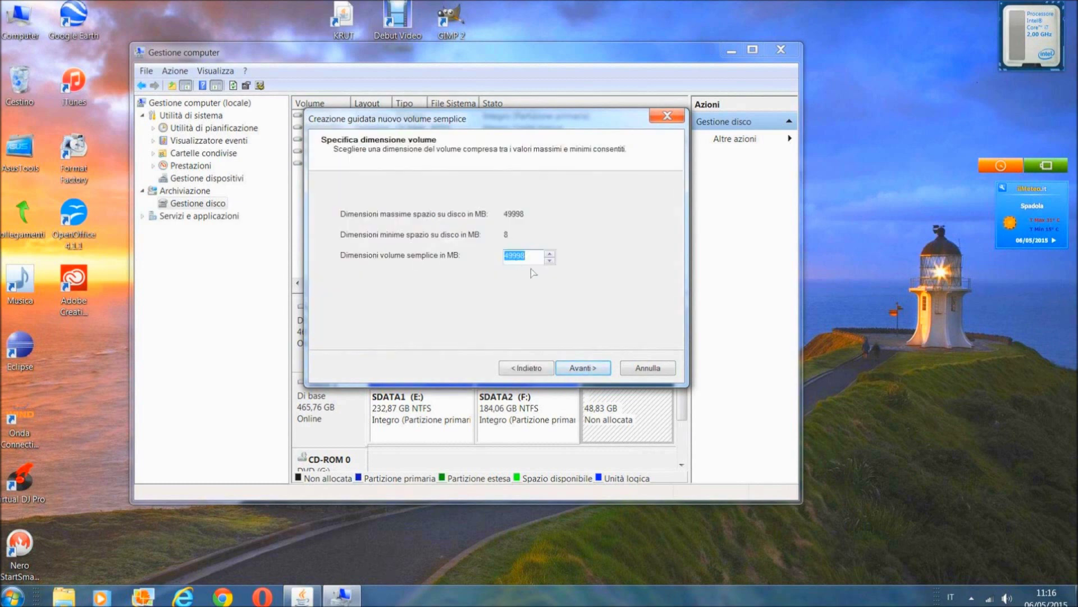
{"action": "left_click", "coordinate": [586, 370]}
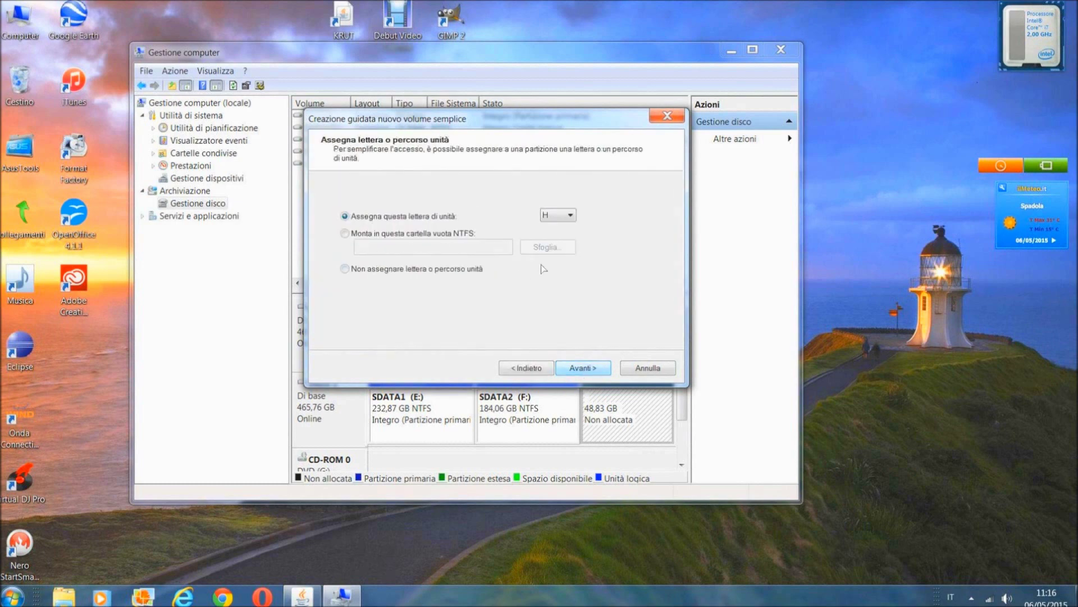
{"action": "left_click_drag", "start_coordinate": [512, 123], "coordinate": [462, 87]}
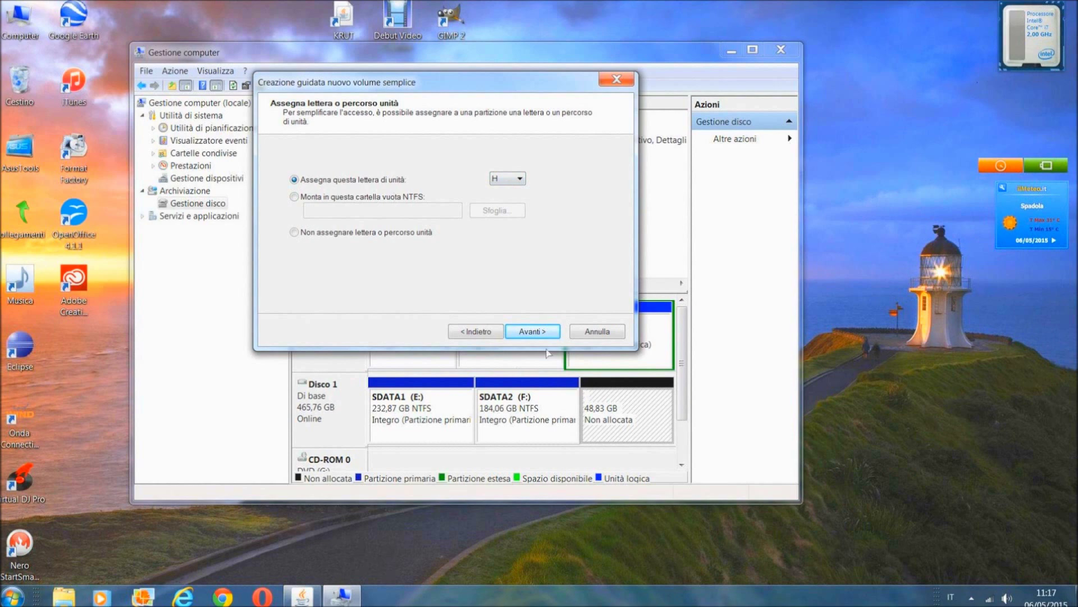
{"action": "left_click", "coordinate": [532, 333]}
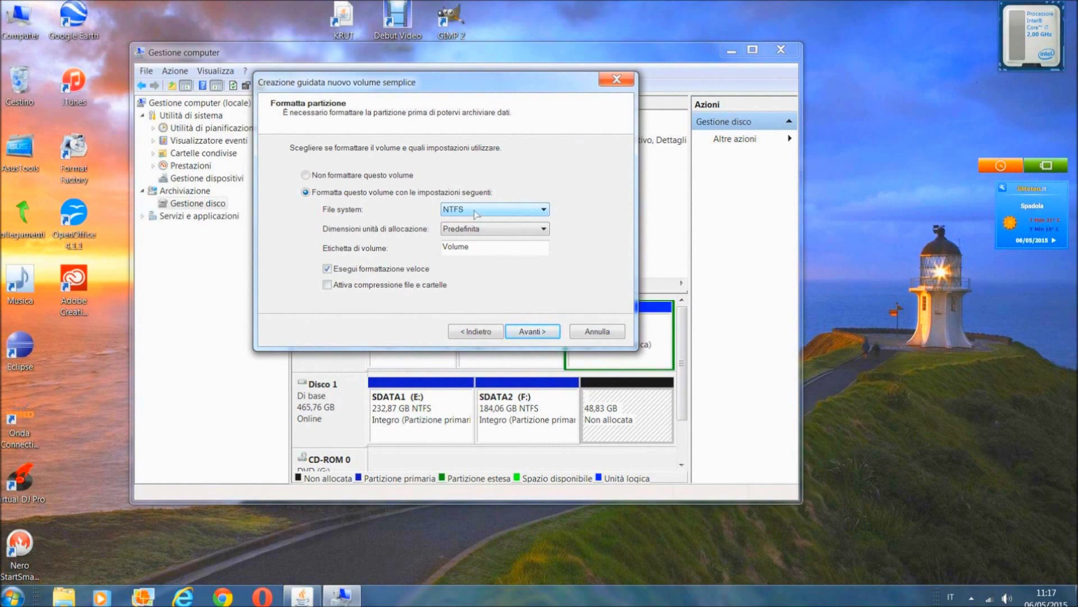
- Create the volume with quick NTFS formatting, default allocation unit size and label Volume, and dismiss the AutoPlay window
{"action": "left_click", "coordinate": [545, 212]}
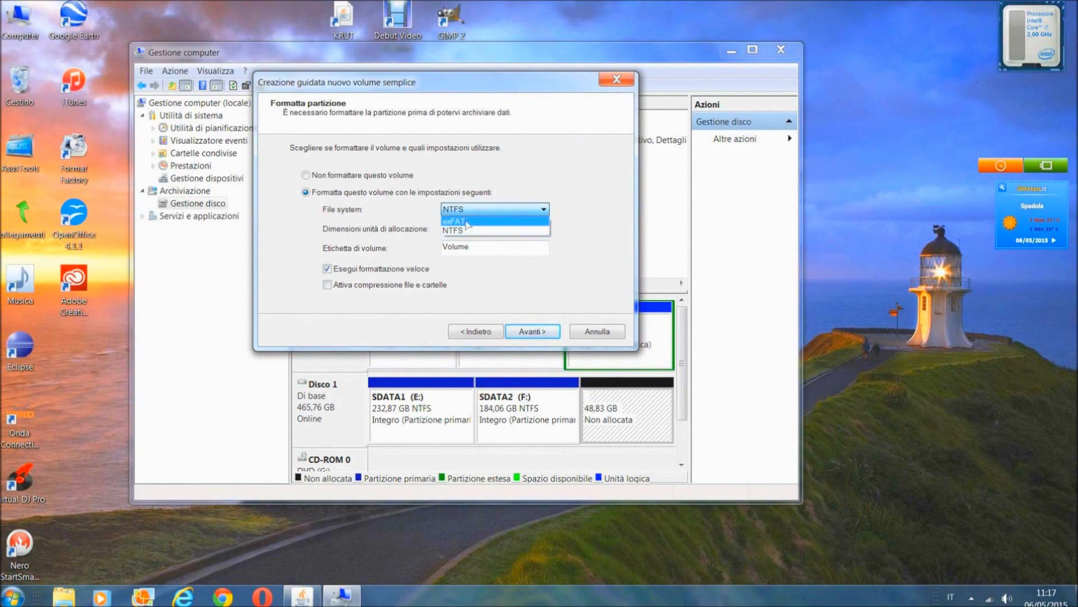
{"action": "left_click", "coordinate": [540, 213]}
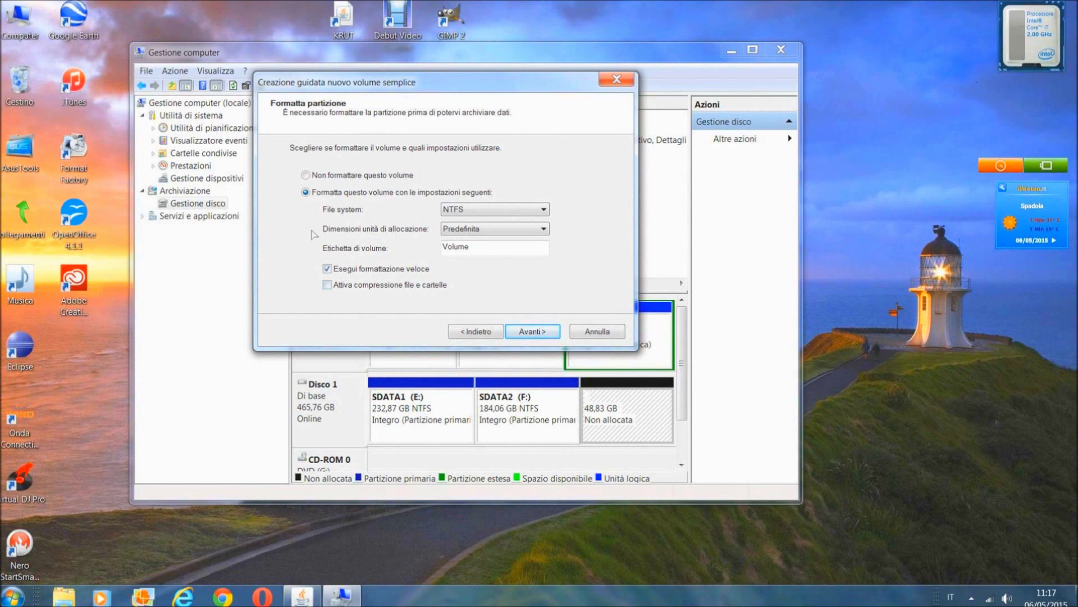
{"action": "left_click", "coordinate": [531, 332]}
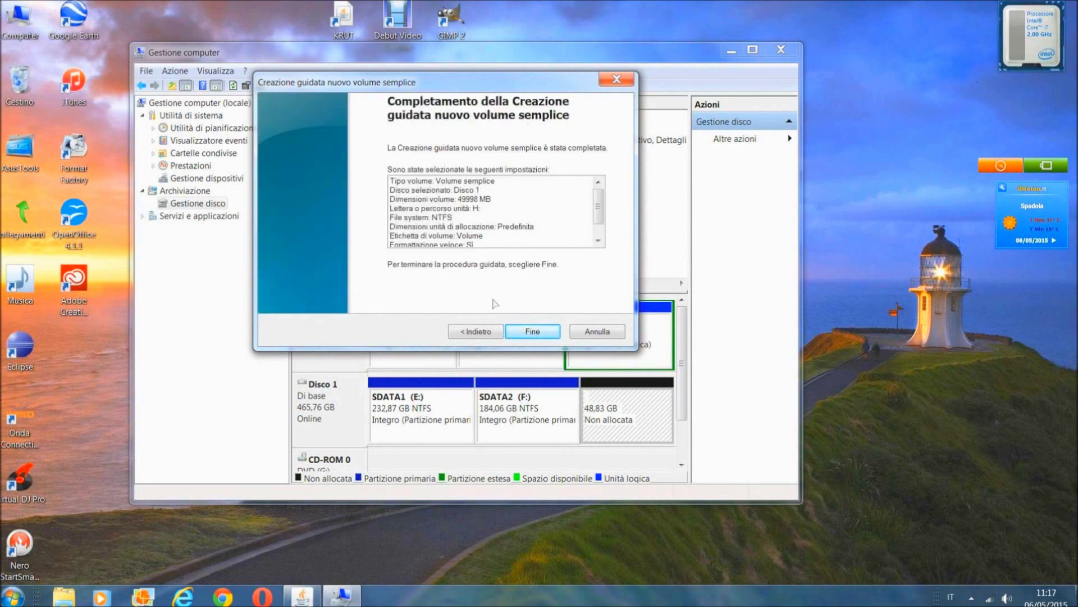
{"action": "mouse_move", "coordinate": [599, 210]}
{"action": "left_mouse_down"}
{"action": "mouse_move", "coordinate": [600, 226]}
{"action": "mouse_move", "coordinate": [600, 211]}
{"action": "left_mouse_up"}
{"action": "left_click", "coordinate": [531, 333]}
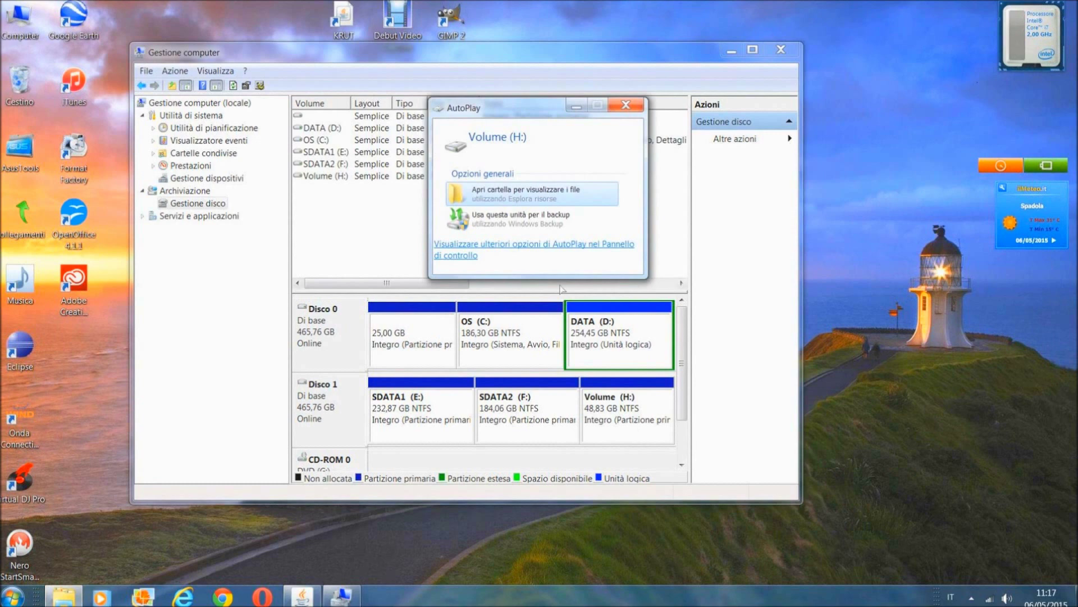
{"action": "left_click_drag", "start_coordinate": [511, 114], "coordinate": [397, 117]}
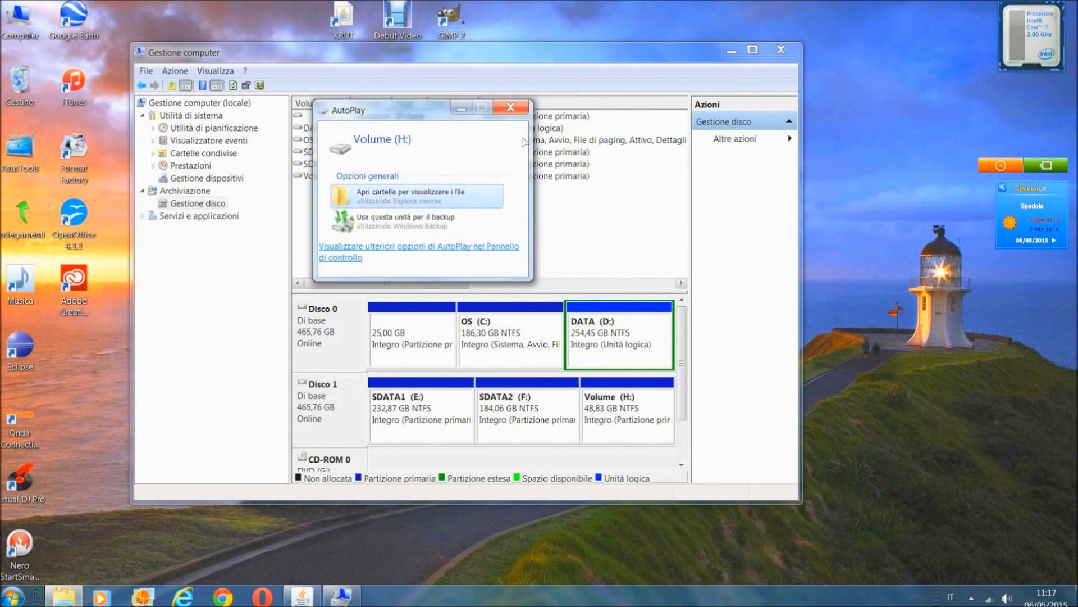
{"action": "left_click", "coordinate": [511, 108]}
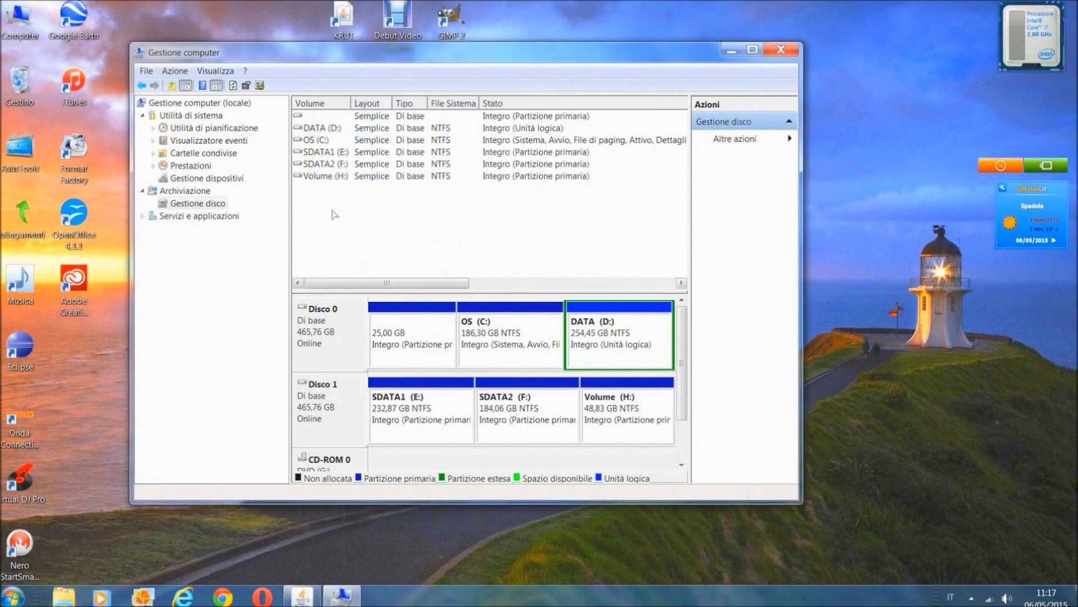
- Inspect the contents of Volume (H:) through Computer, close that window and review the disk layout in Gestione disco
{"action": "left_click", "coordinate": [644, 414]}
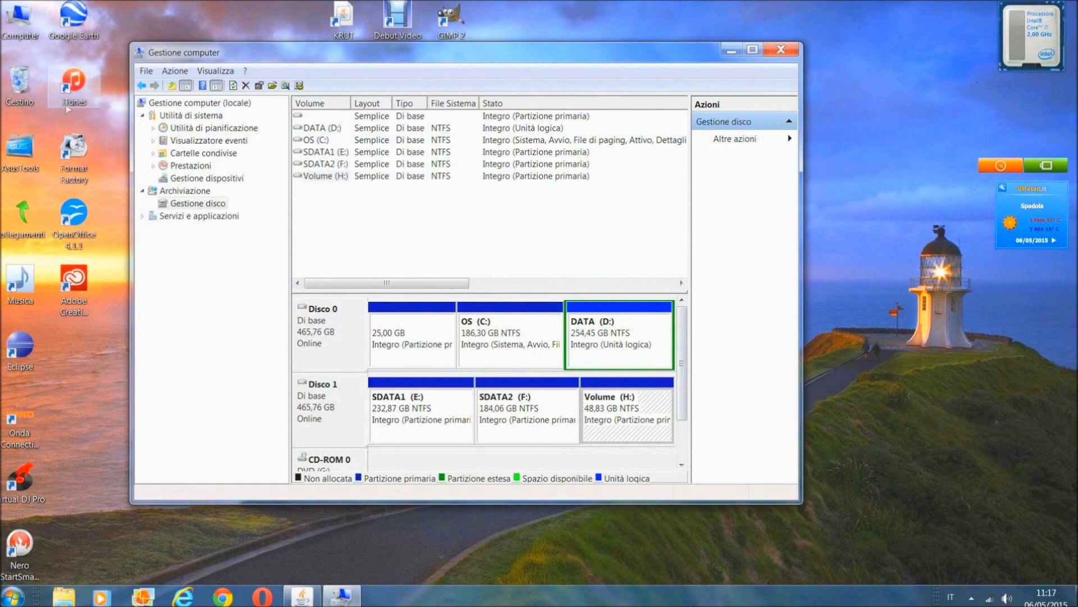
{"action": "left_click", "coordinate": [28, 38]}
{"action": "double_click", "coordinate": [28, 39]}
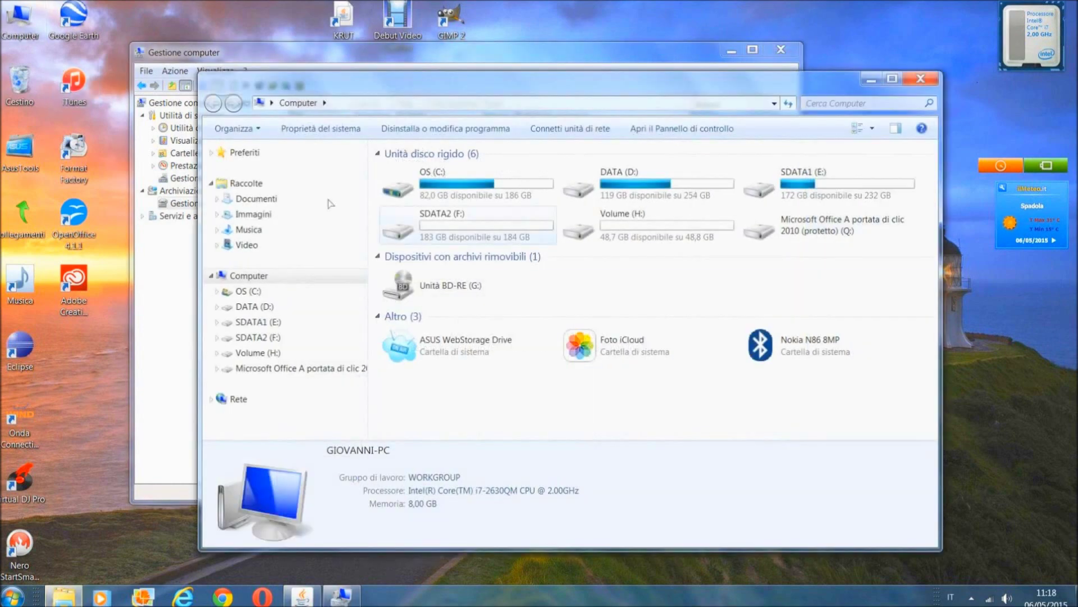
{"action": "double_click", "coordinate": [656, 228]}
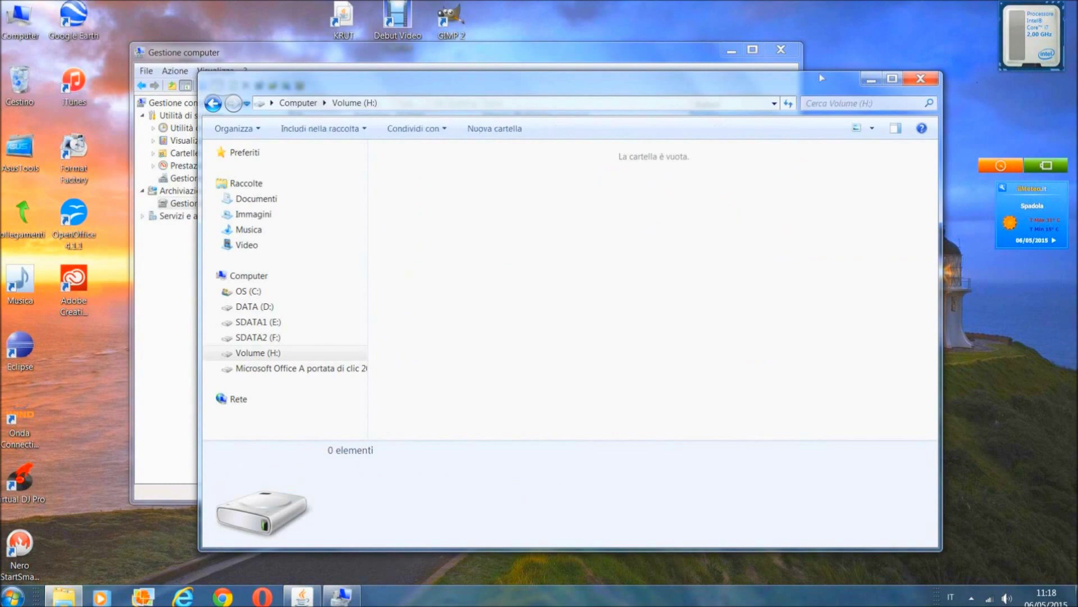
{"action": "left_click", "coordinate": [921, 79]}
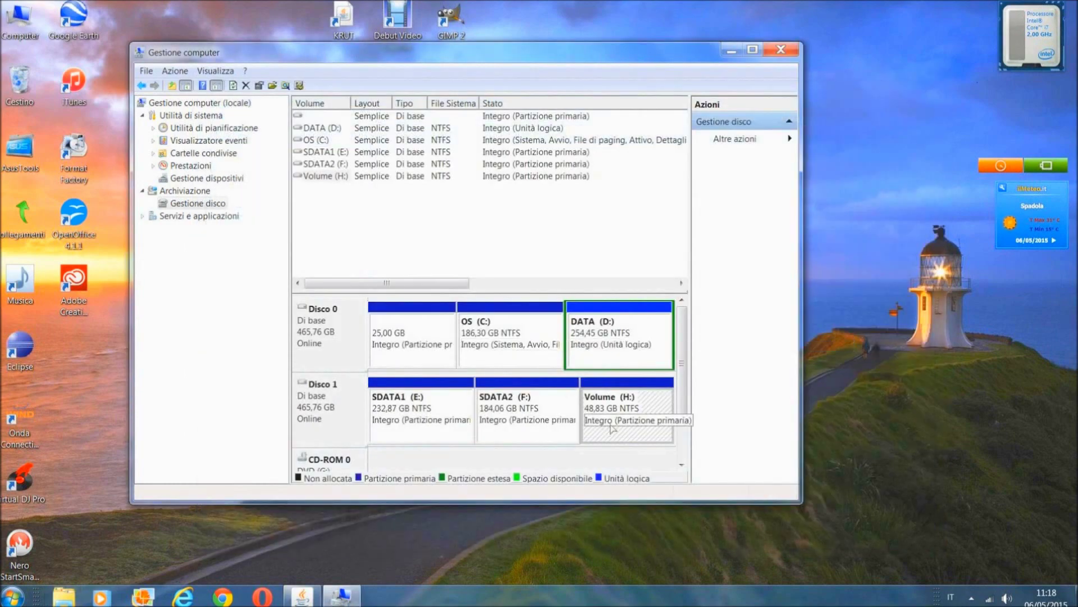
{"action": "scroll", "coordinate": [667, 395], "scroll_direction": "down", "scroll_amount": 1}
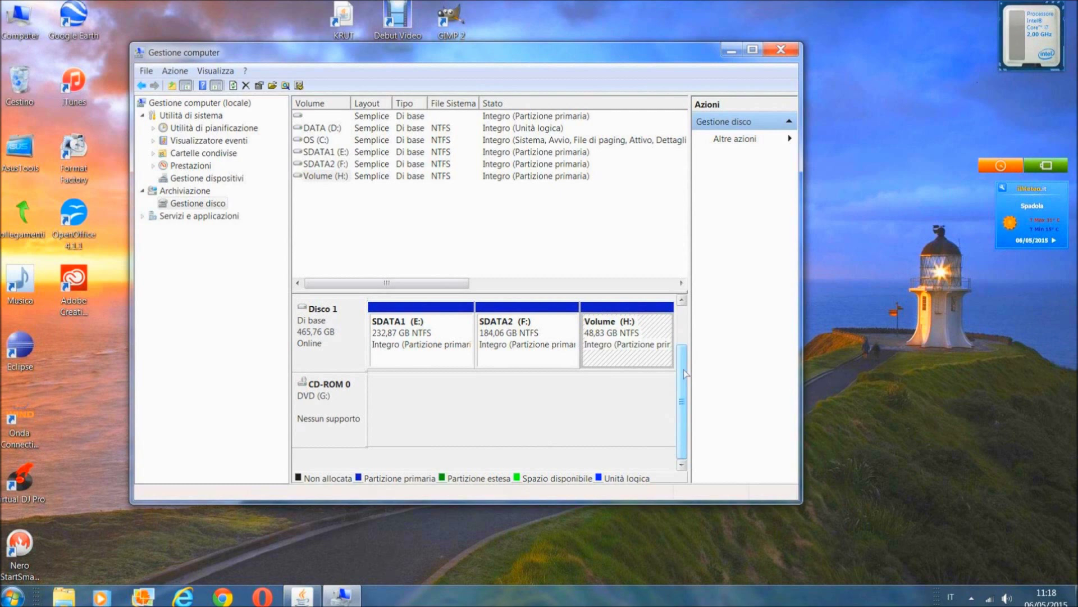
{"action": "scroll", "coordinate": [685, 374], "scroll_direction": "up", "scroll_amount": 2}
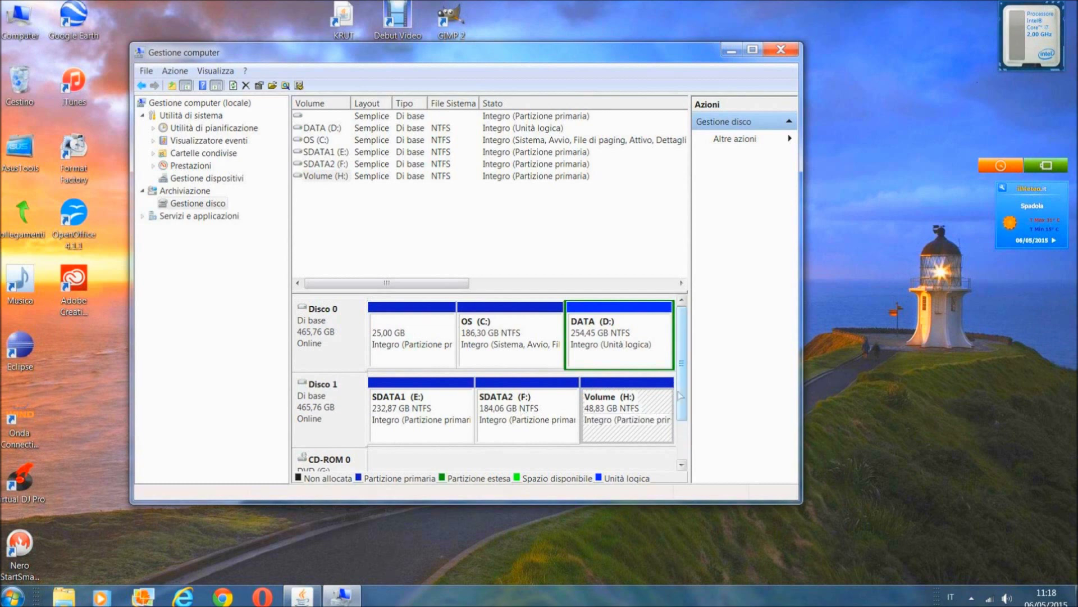
- Delete Volume (H:) from Disco 1 and accept the loss of all its data
{"action": "scroll", "coordinate": [629, 410], "scroll_direction": "down", "scroll_amount": 1}
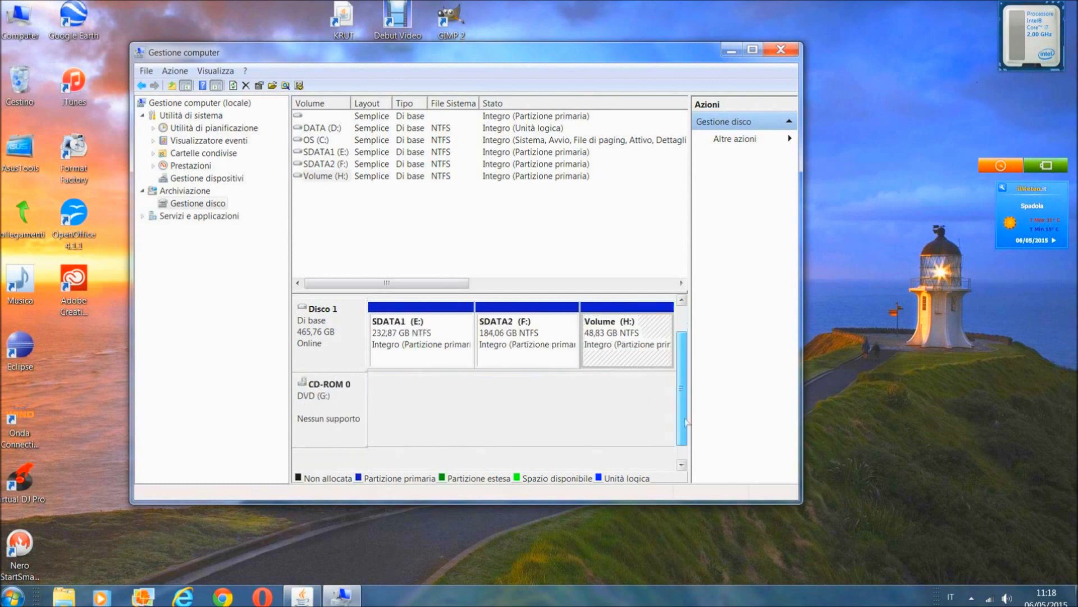
{"action": "right_click", "coordinate": [602, 333]}
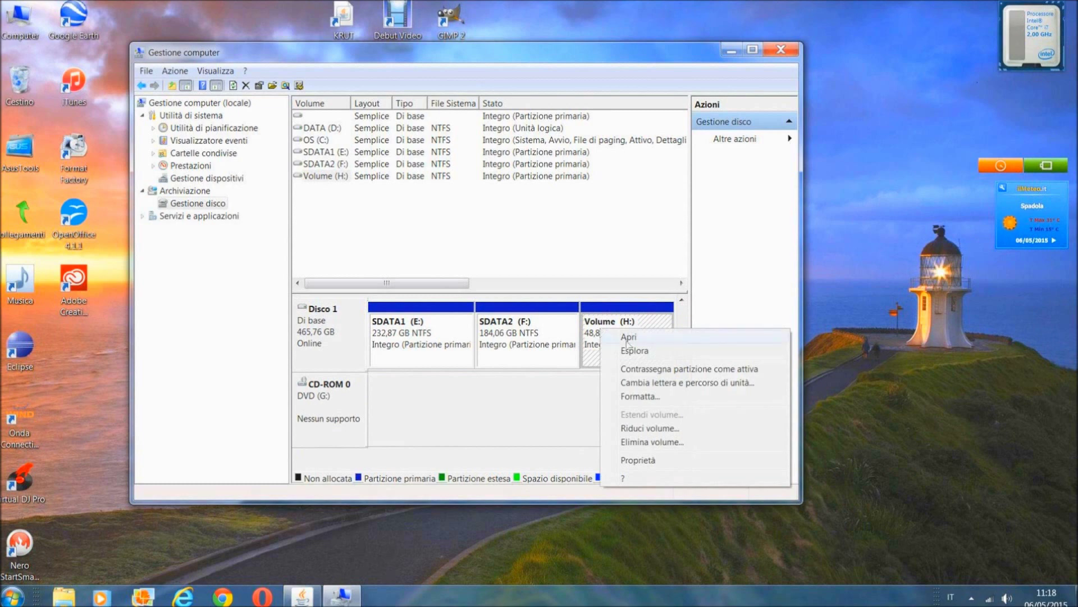
{"action": "left_click", "coordinate": [678, 444]}
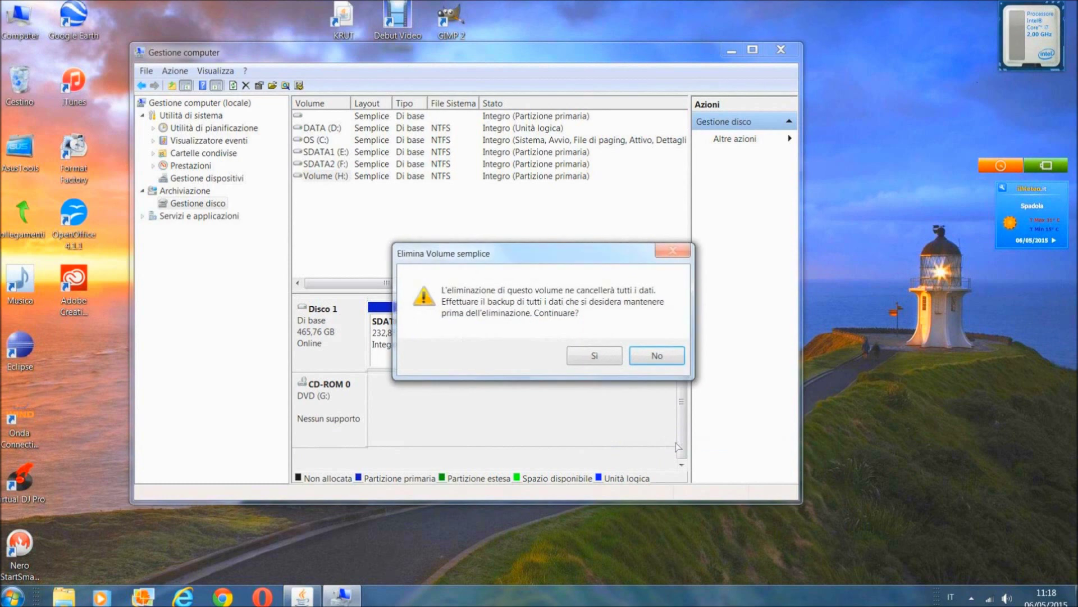
{"action": "left_click_drag", "start_coordinate": [558, 258], "coordinate": [518, 197]}
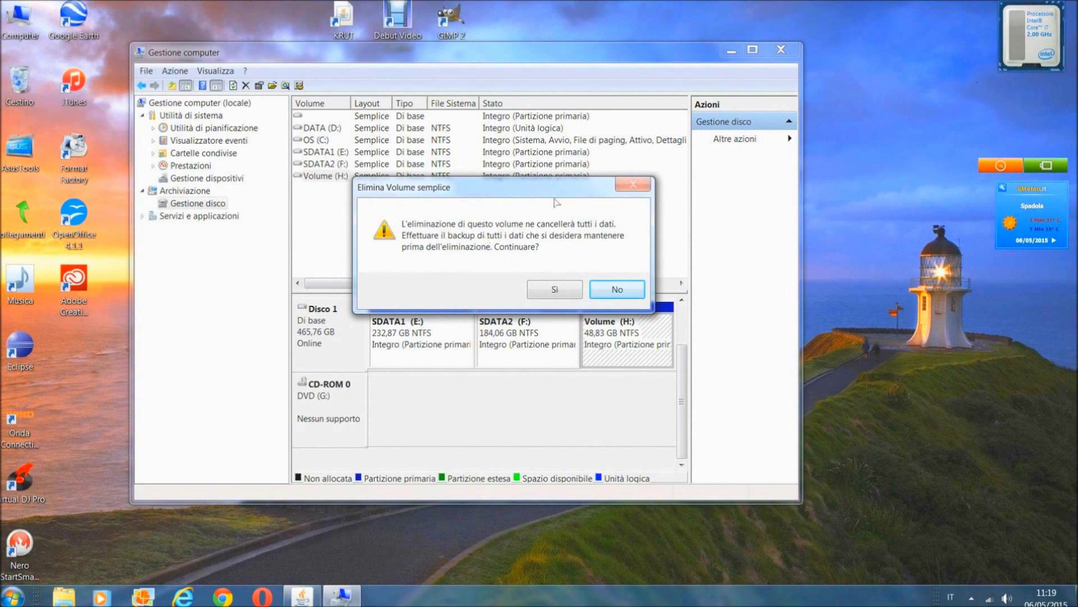
{"action": "left_click_drag", "start_coordinate": [549, 192], "coordinate": [549, 150]}
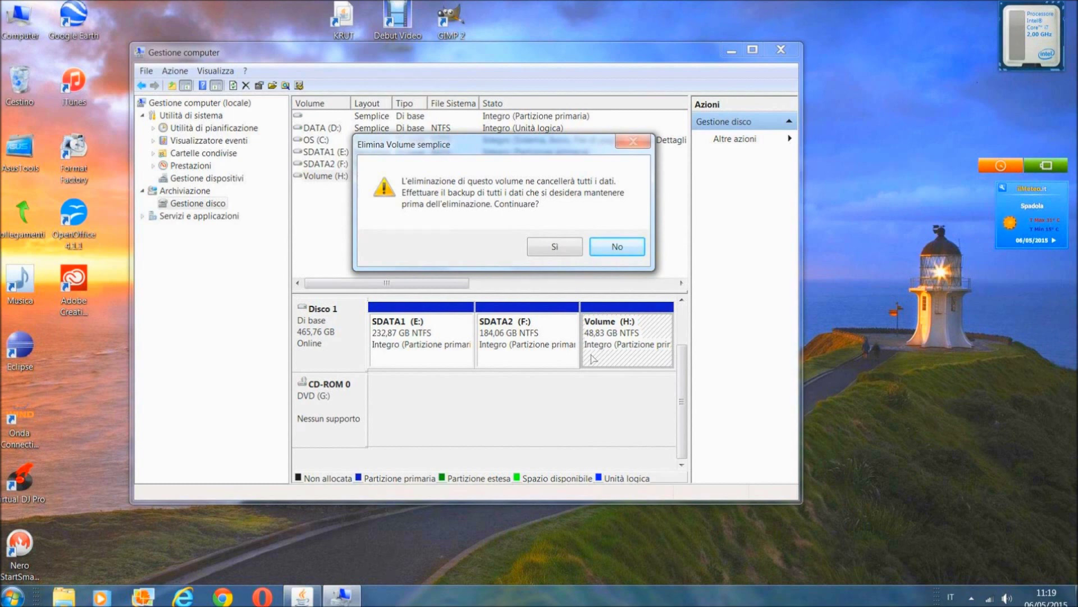
{"action": "left_click_drag", "start_coordinate": [504, 149], "coordinate": [487, 392]}
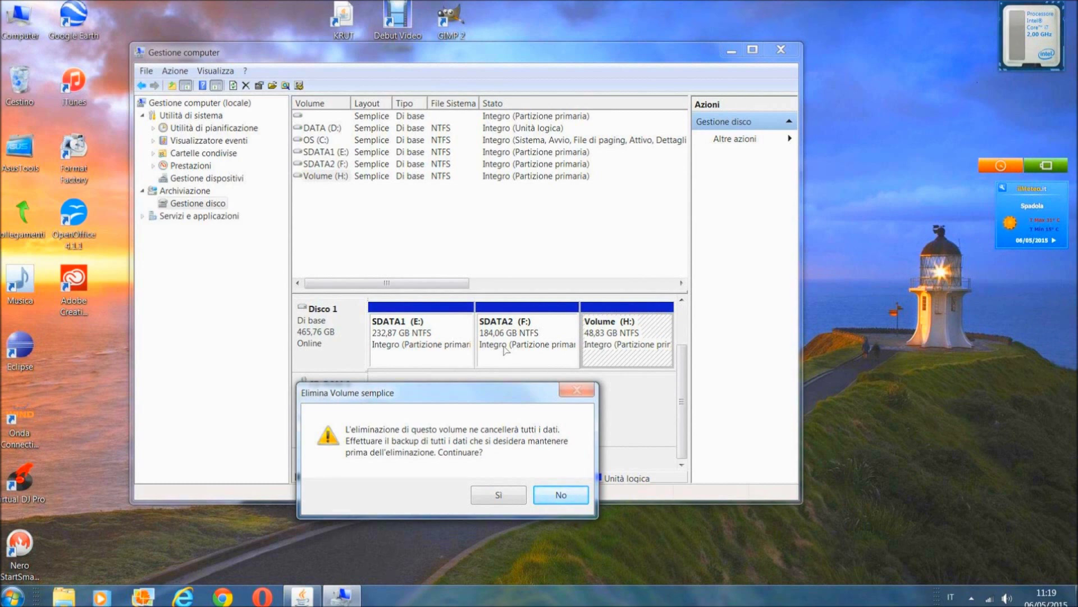
{"action": "left_click_drag", "start_coordinate": [505, 398], "coordinate": [534, 139]}
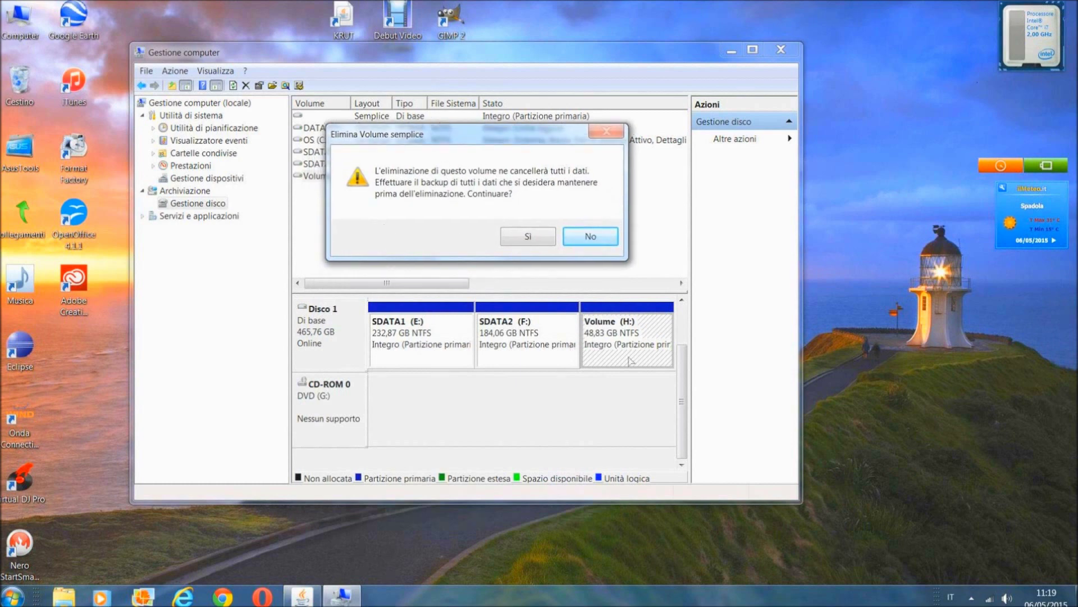
{"action": "left_click", "coordinate": [518, 240]}
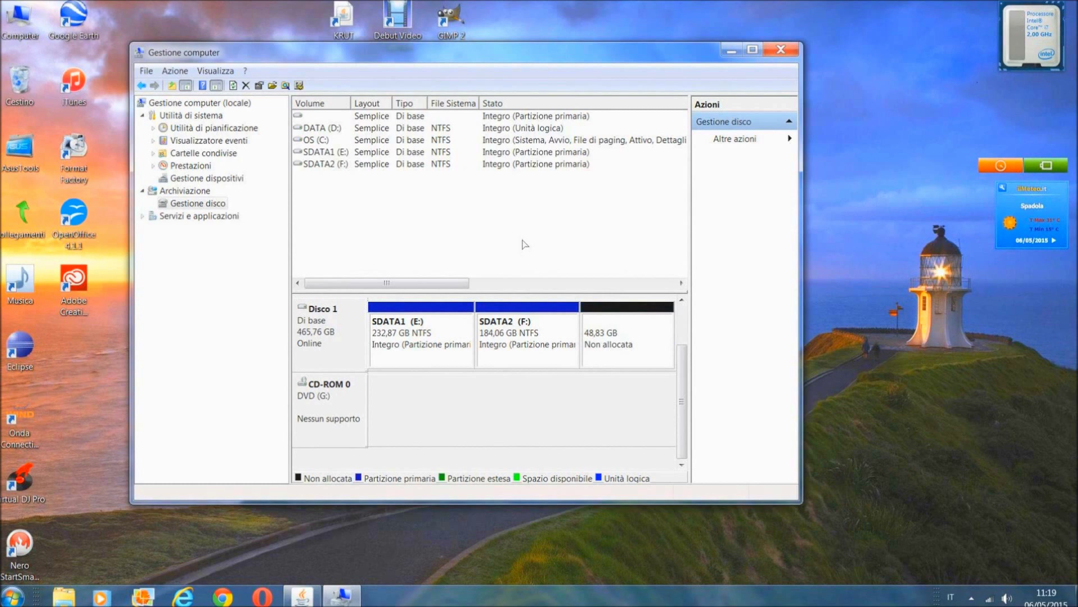
{"action": "right_click", "coordinate": [625, 344]}
{"action": "left_click", "coordinate": [595, 403]}
{"action": "right_click", "coordinate": [487, 339]}
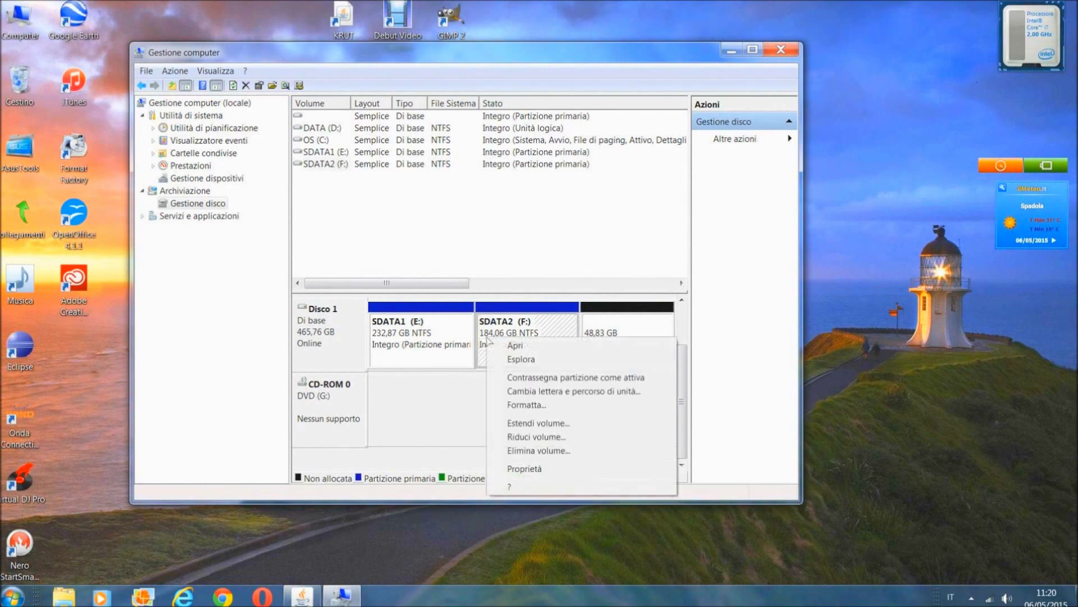
{"action": "left_click", "coordinate": [464, 411]}
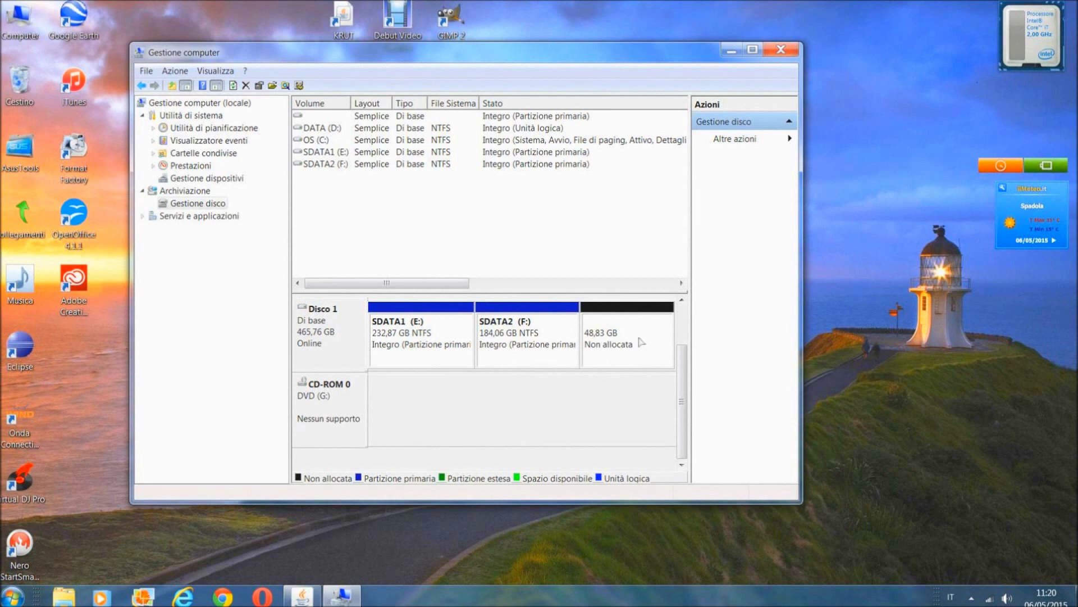
{"action": "scroll", "coordinate": [682, 387], "scroll_direction": "up", "scroll_amount": 1}
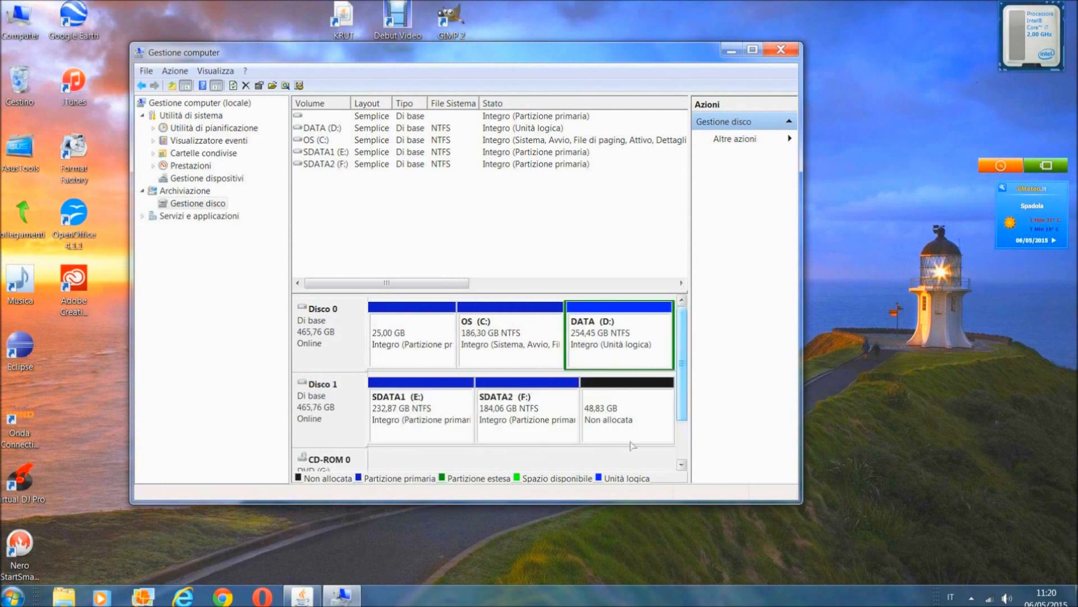
{"action": "scroll", "coordinate": [682, 391], "scroll_direction": "down", "scroll_amount": 1}
- Extend the SDATA2 (F:) volume with the 49998 MB of unallocated space on Disco 1
{"action": "left_click", "coordinate": [524, 350]}
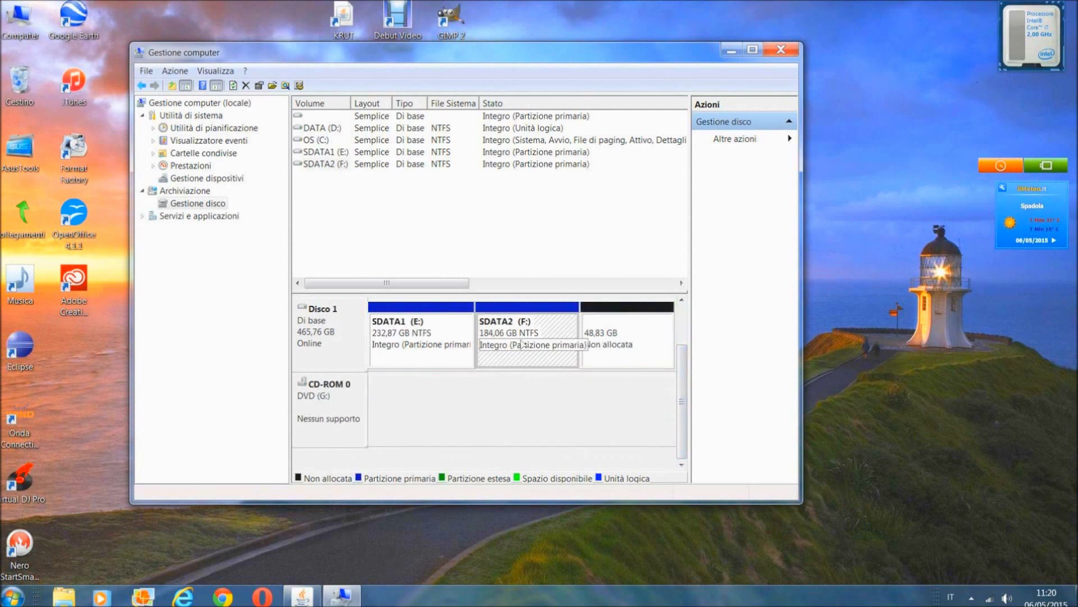
{"action": "right_click", "coordinate": [525, 324]}
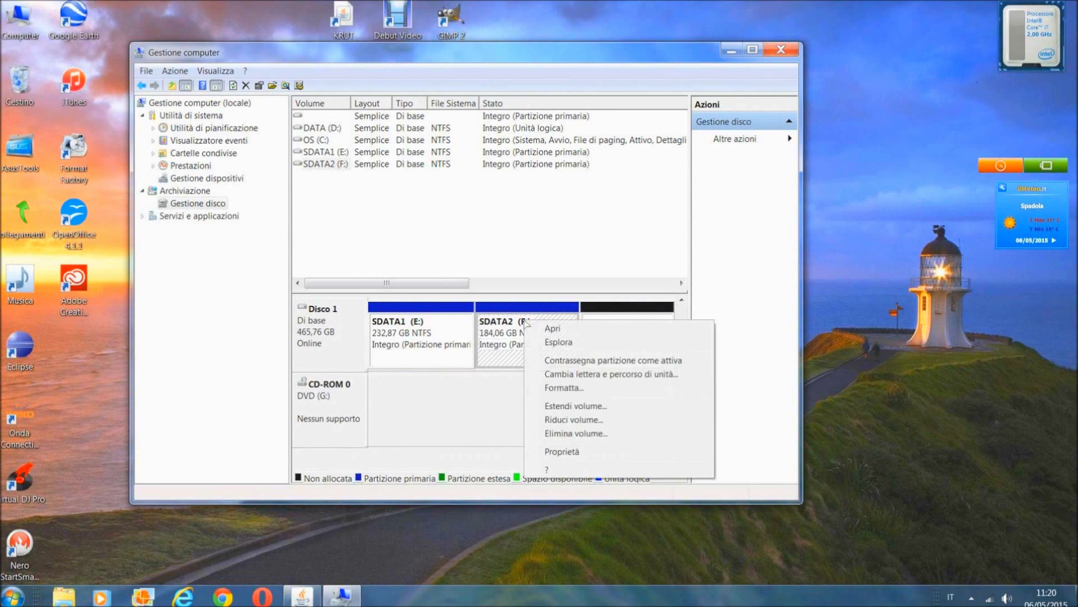
{"action": "left_click", "coordinate": [562, 406]}
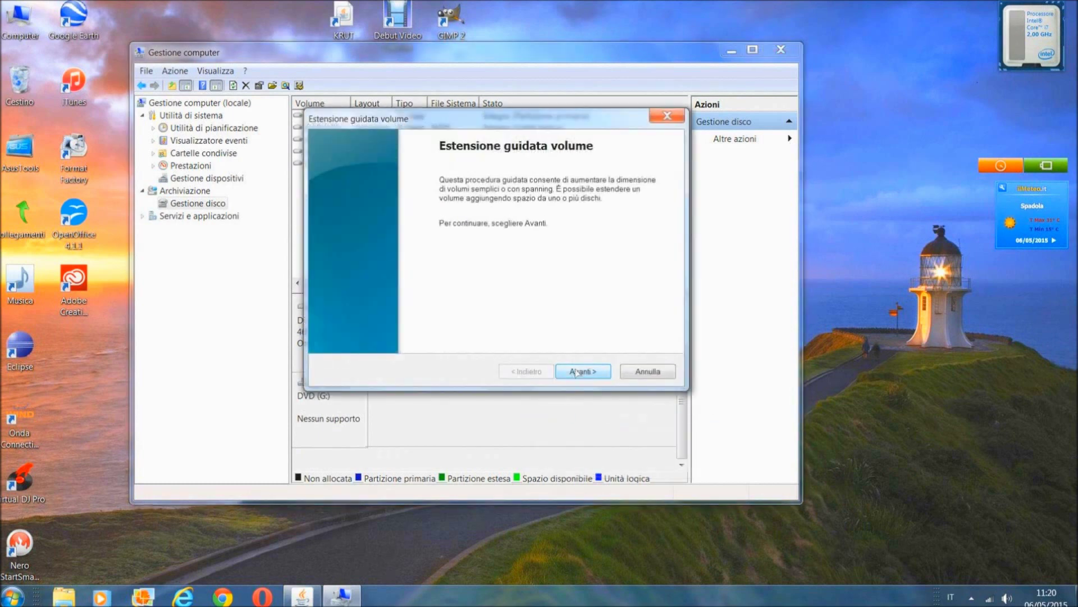
{"action": "left_click", "coordinate": [582, 373]}
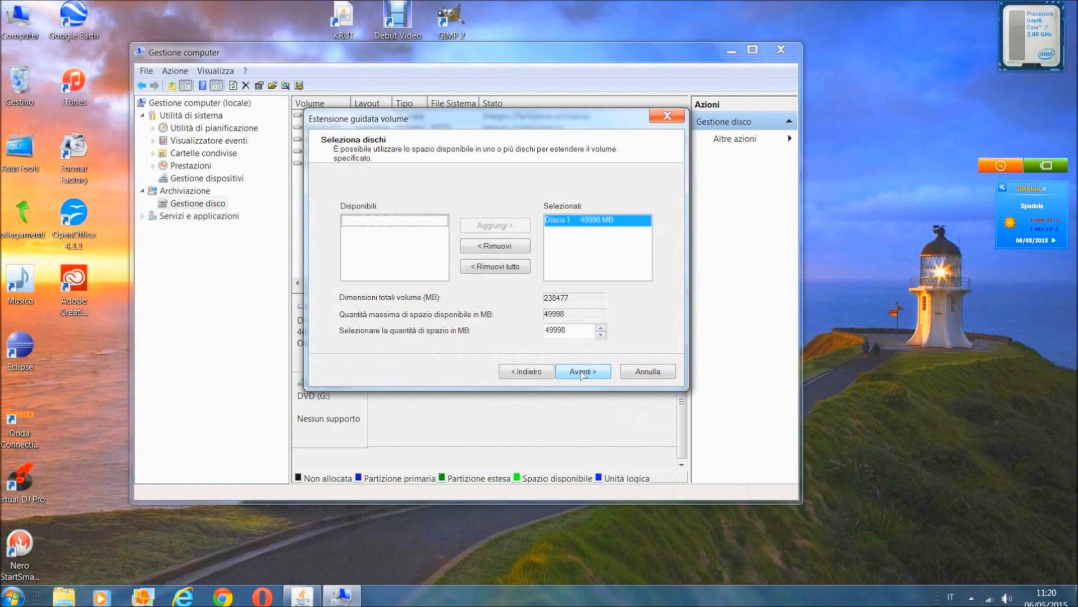
{"action": "left_click_drag", "start_coordinate": [577, 115], "coordinate": [375, 117]}
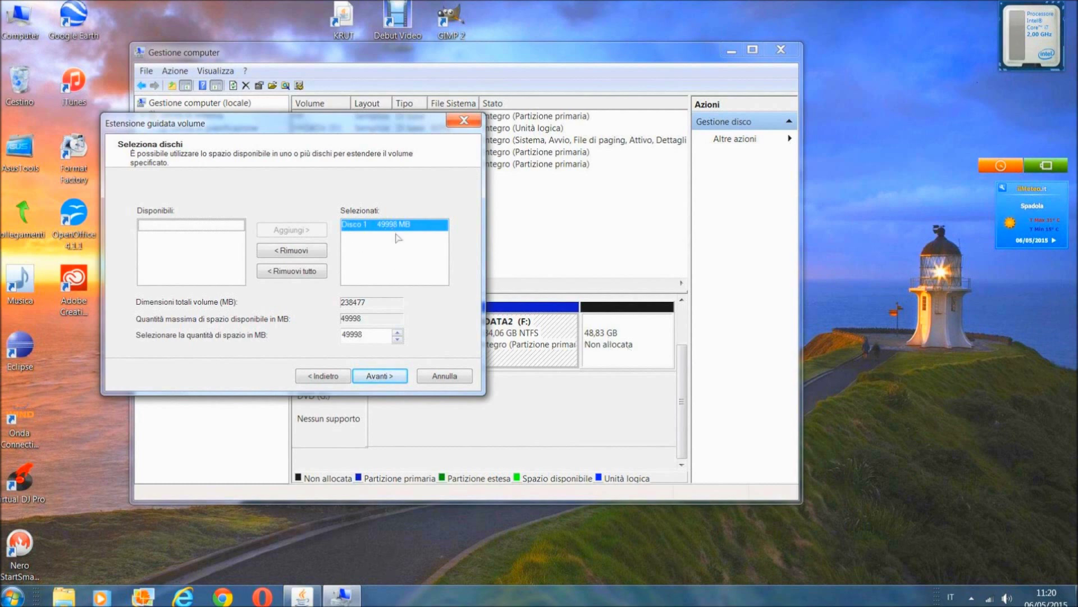
{"action": "left_click", "coordinate": [385, 378]}
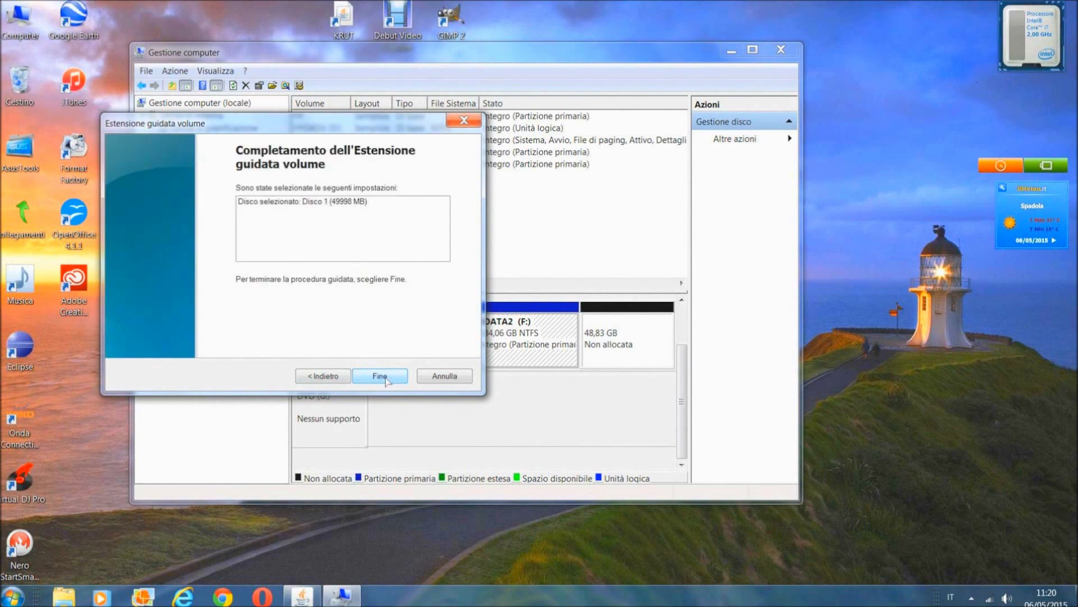
{"action": "left_click", "coordinate": [386, 379]}
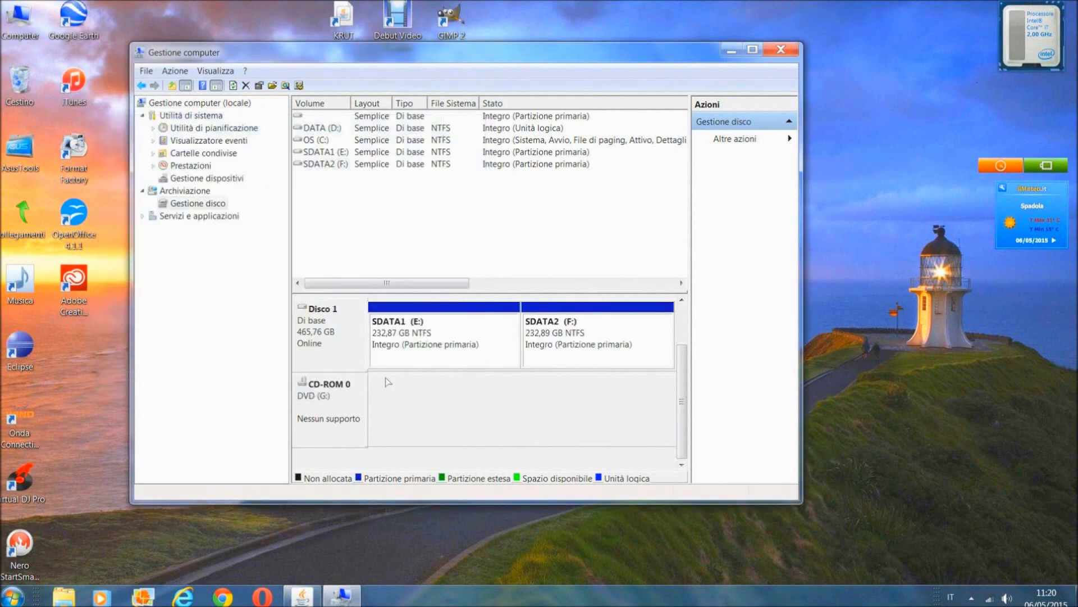